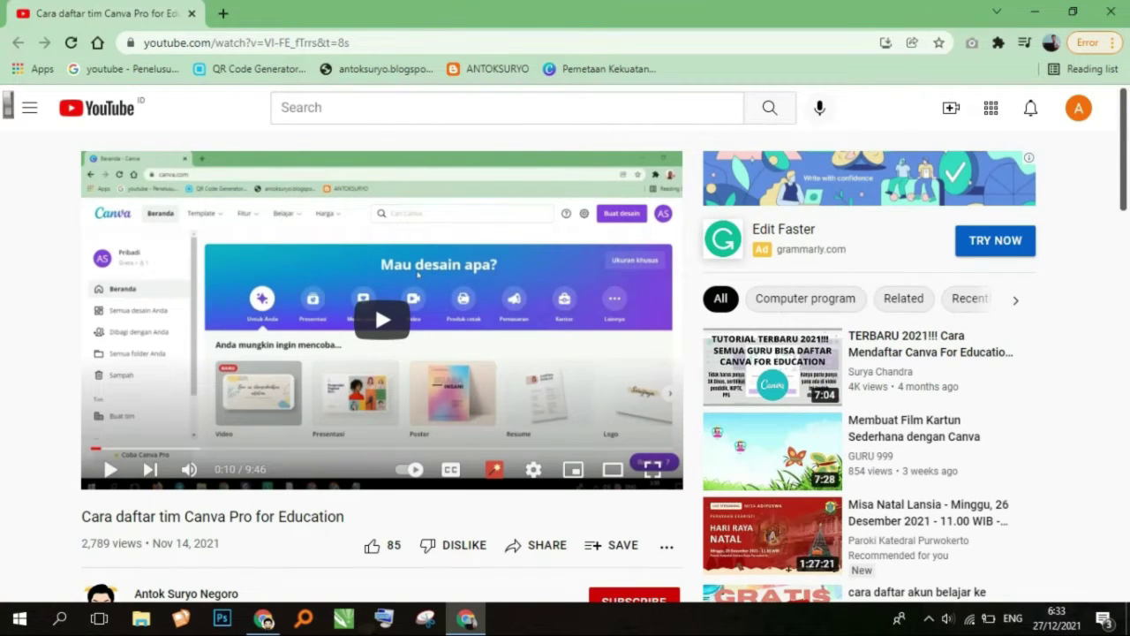
Subscribe to the channel and like the Canva Pro for Education video
scroll(639, 468, down, 2)
click(627, 438)
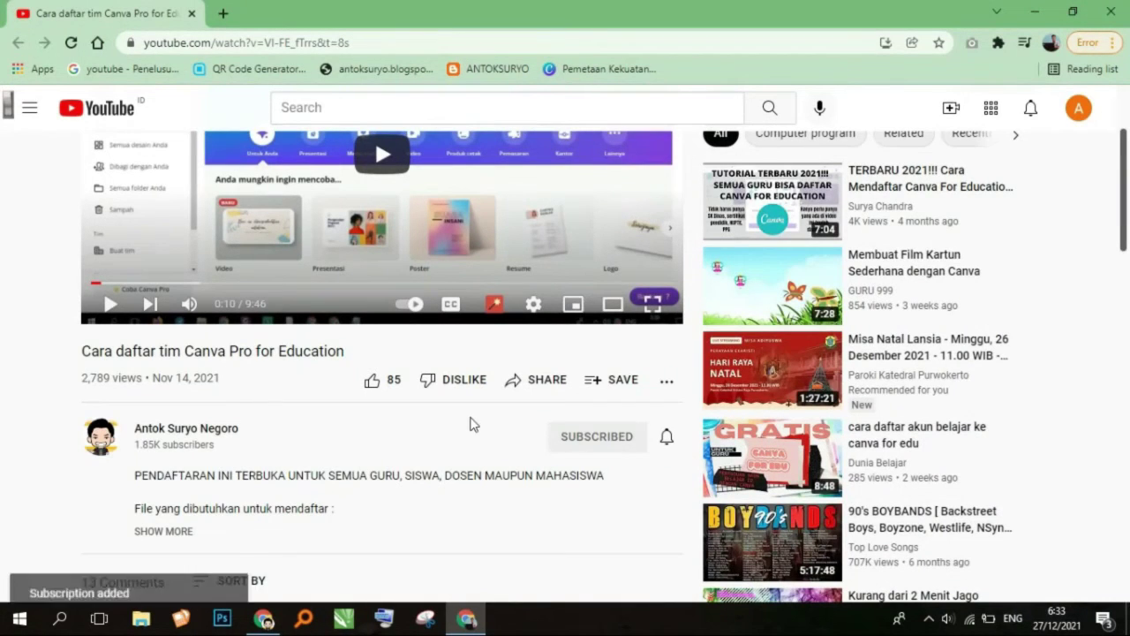
click(393, 383)
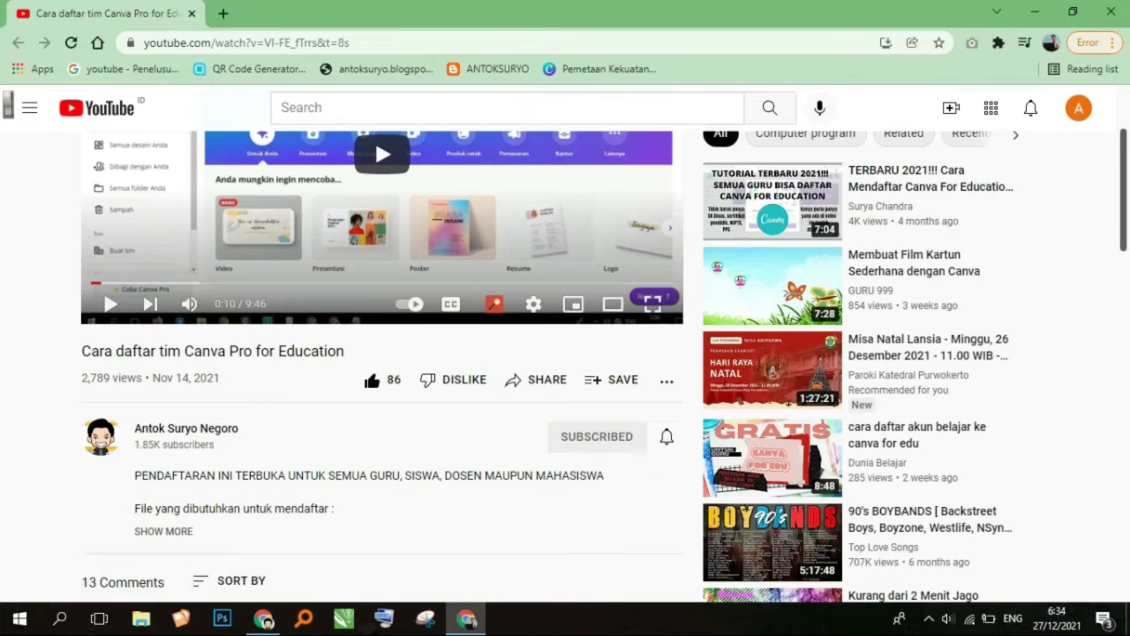
right_click(180, 432)
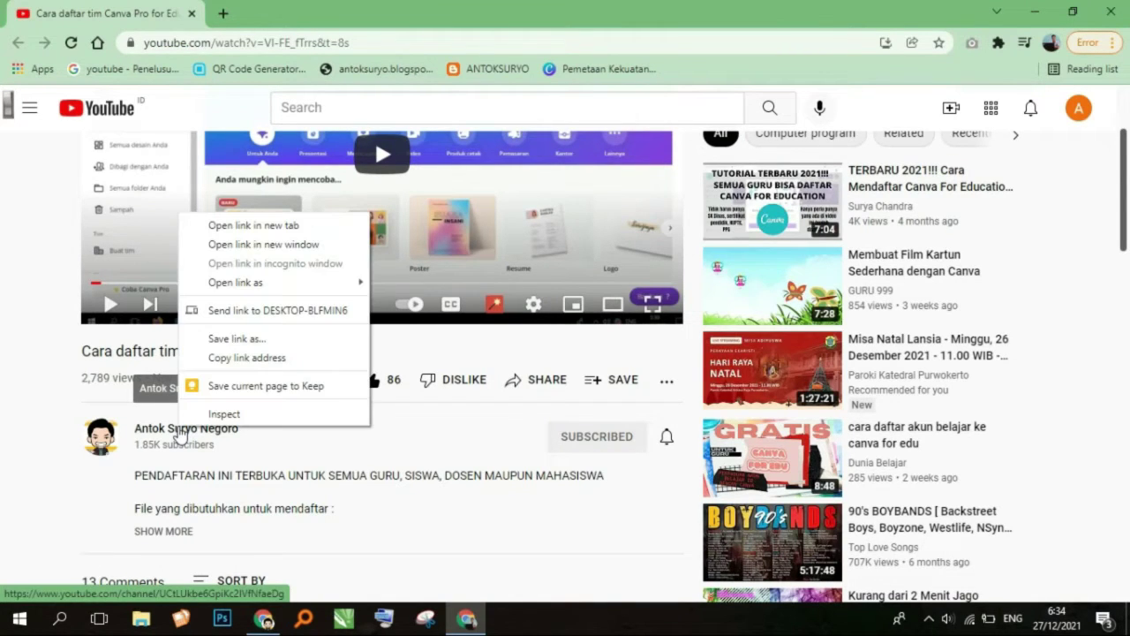
Open the channel in a new tab and browse playlists like VLOG, Otomotif and Belajar Canva
click(263, 228)
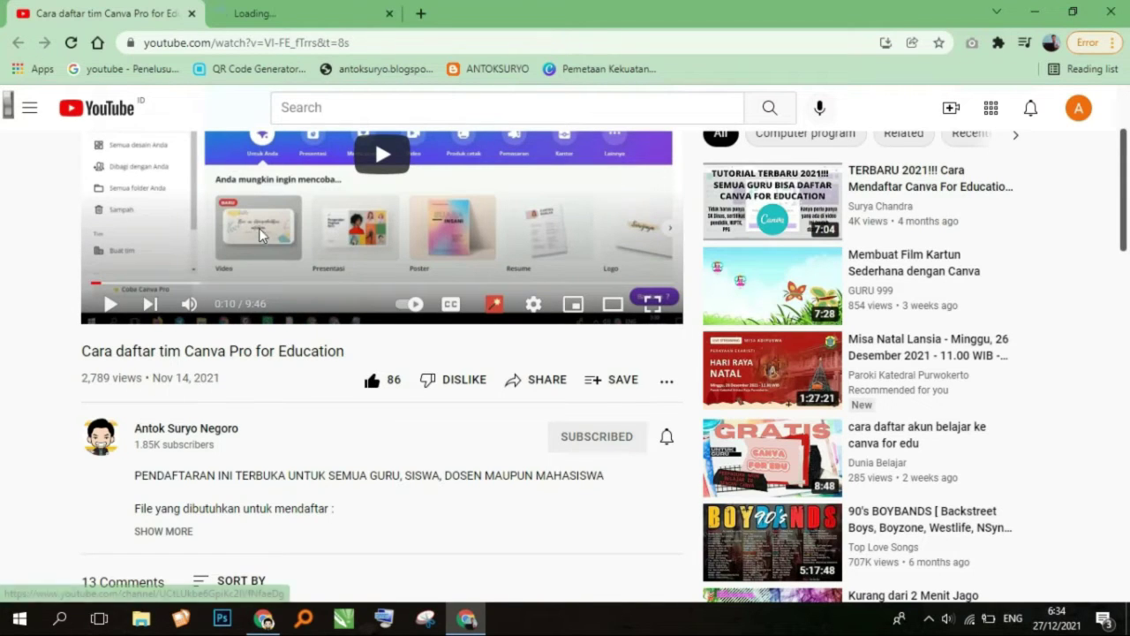
click(294, 15)
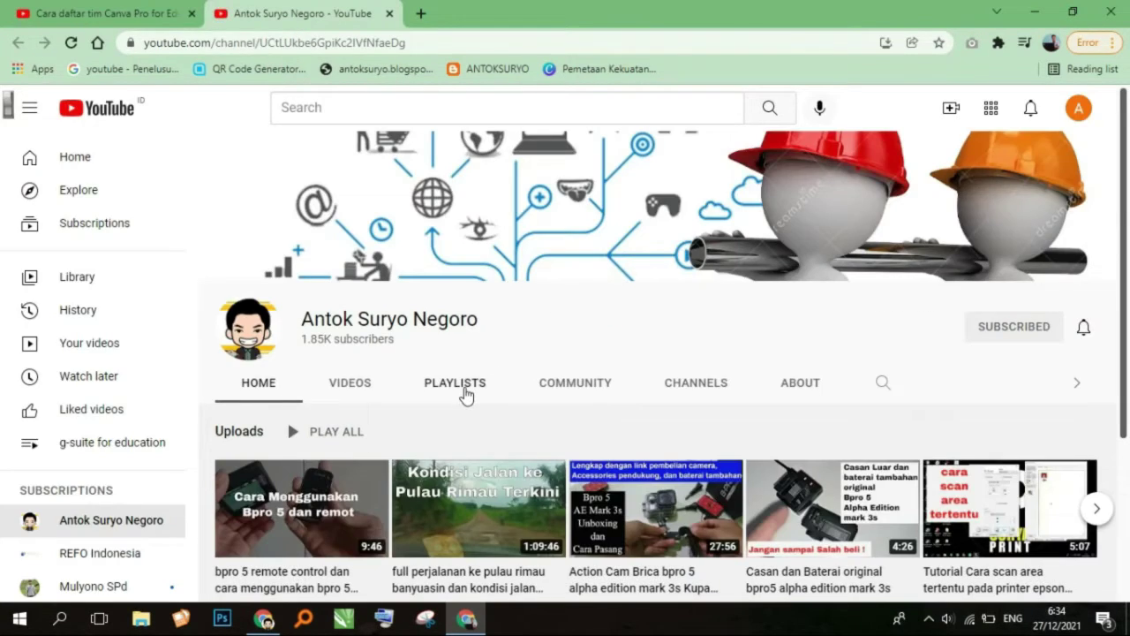
click(463, 387)
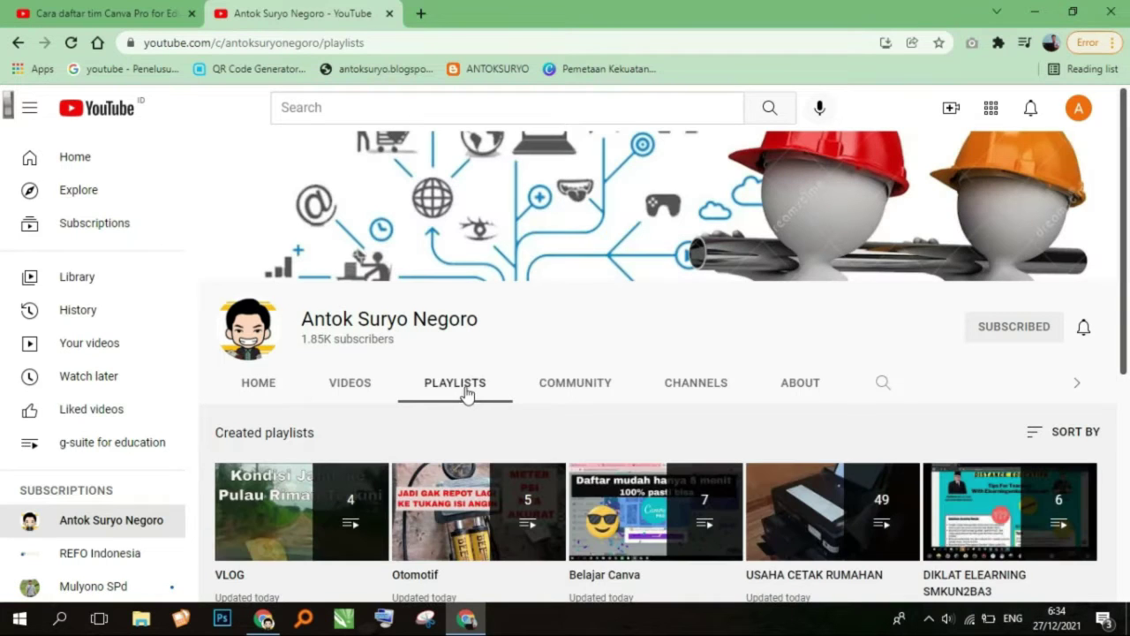
scroll(495, 379, down, 1)
scroll(618, 415, down, 1)
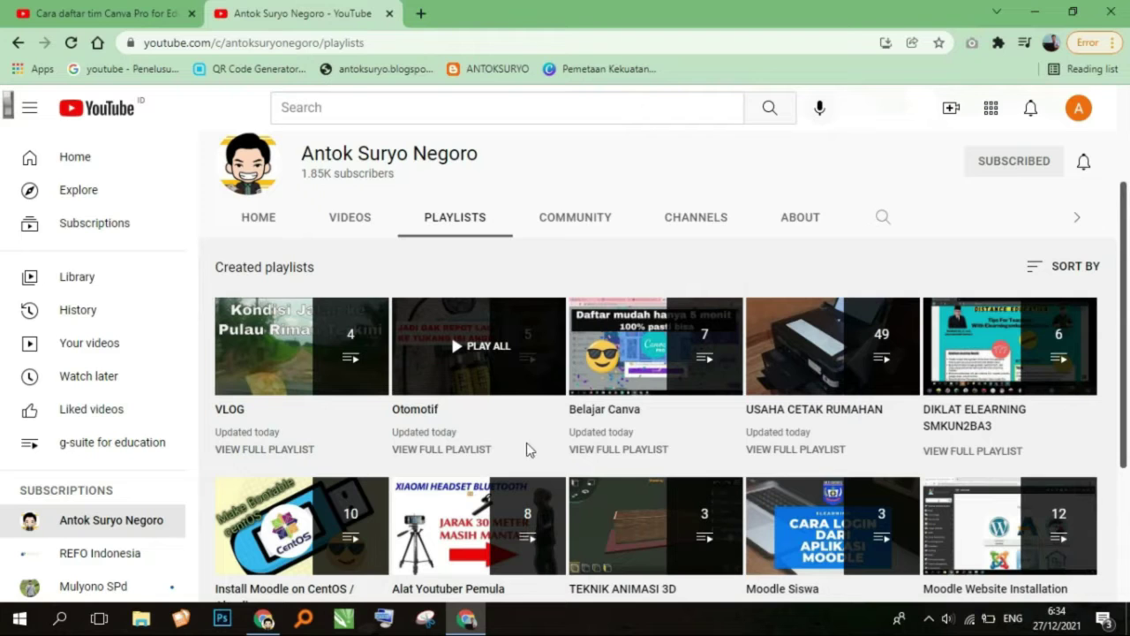
scroll(565, 442, down, 3)
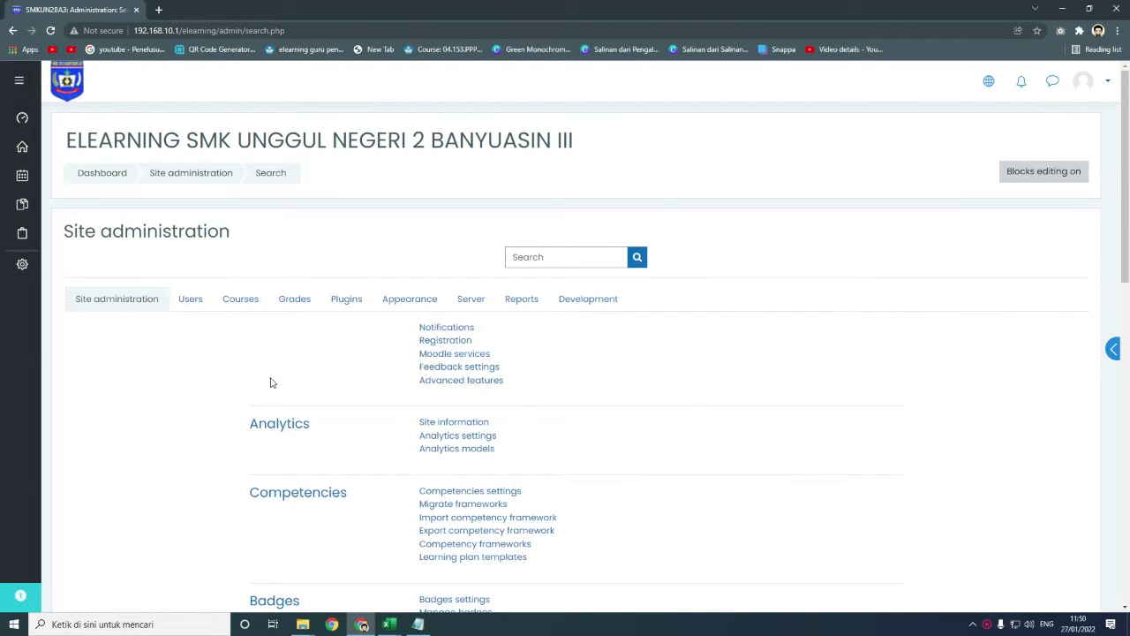
View the user list, then go through Site administration's Users section to the empty Cohorts page
click(196, 305)
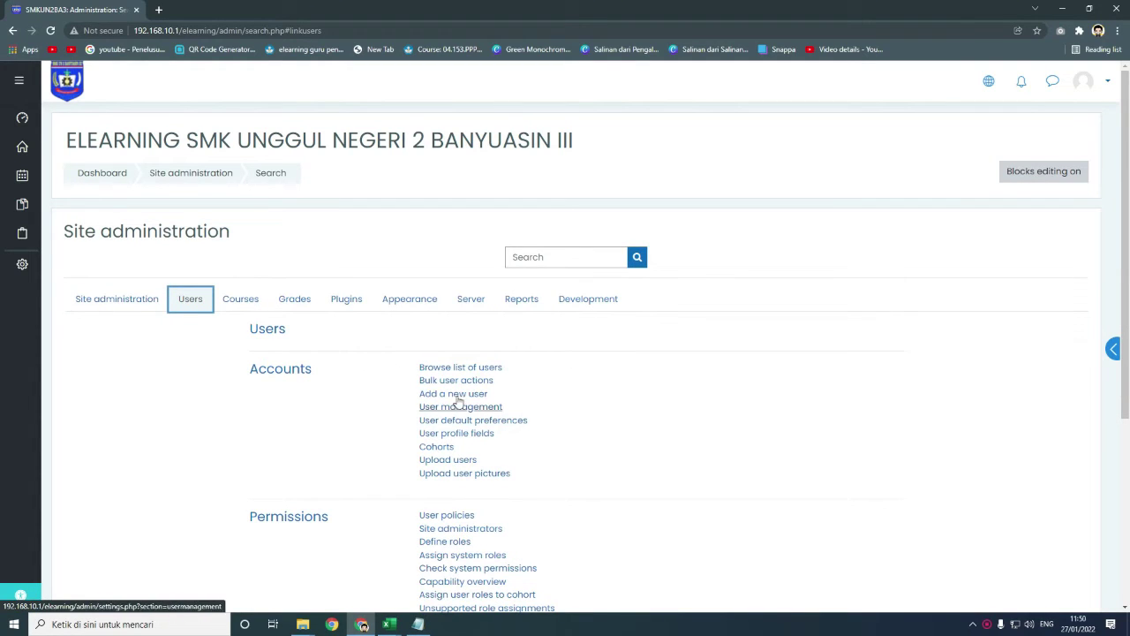
click(461, 370)
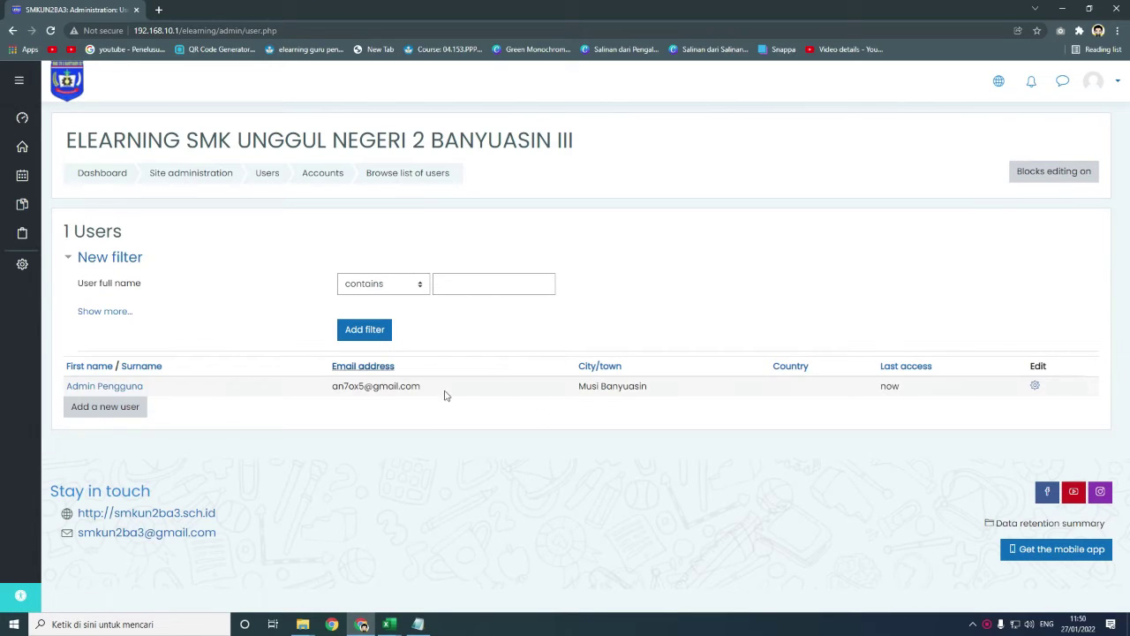
click(29, 269)
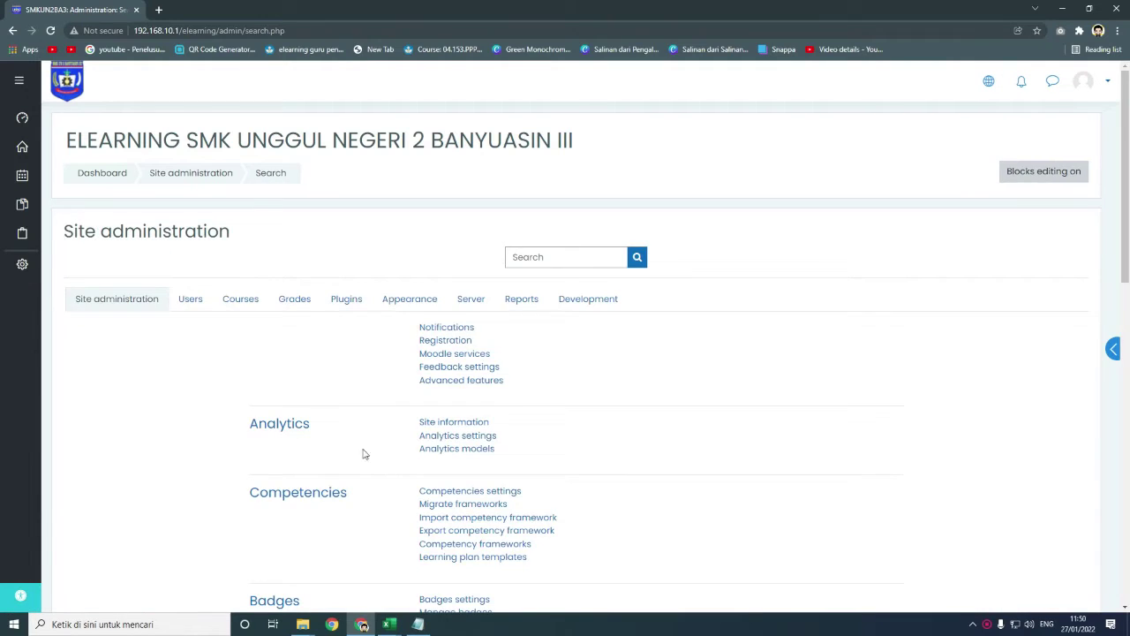
scroll(459, 424, down, 1)
scroll(459, 425, down, 1)
scroll(462, 429, down, 1)
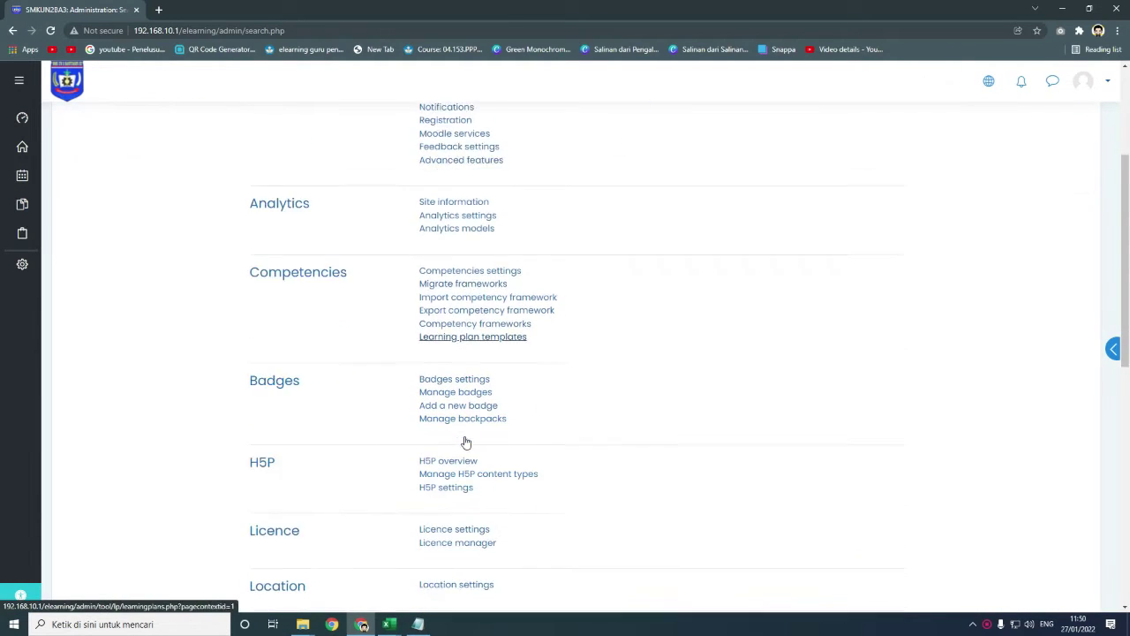
scroll(462, 504, down, 2)
scroll(461, 502, up, 3)
scroll(368, 448, up, 2)
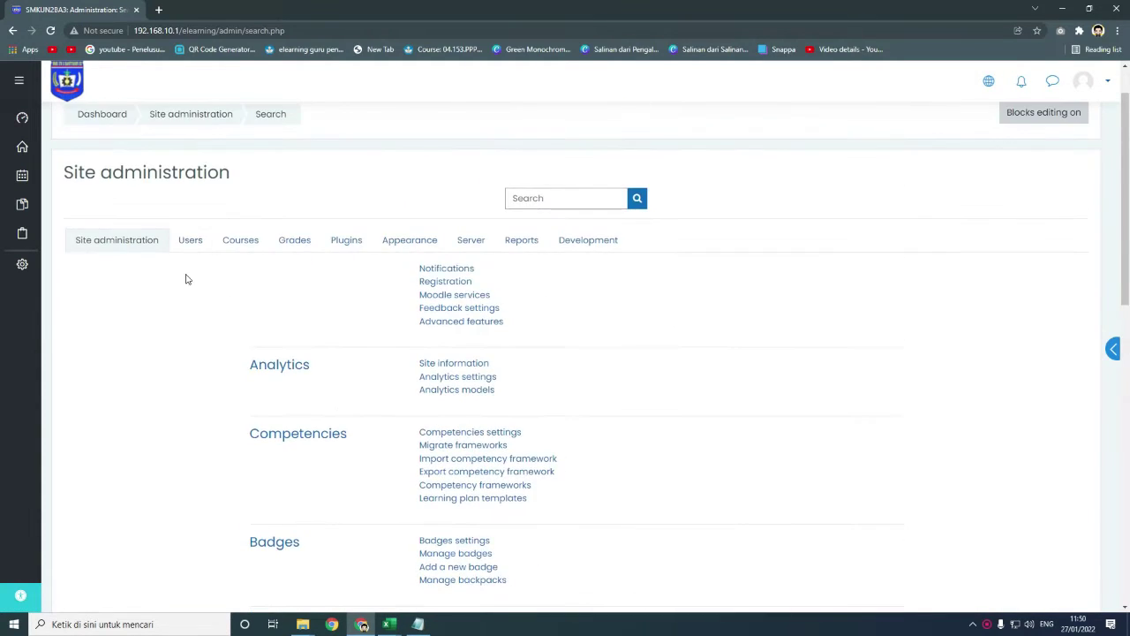
click(190, 240)
click(437, 387)
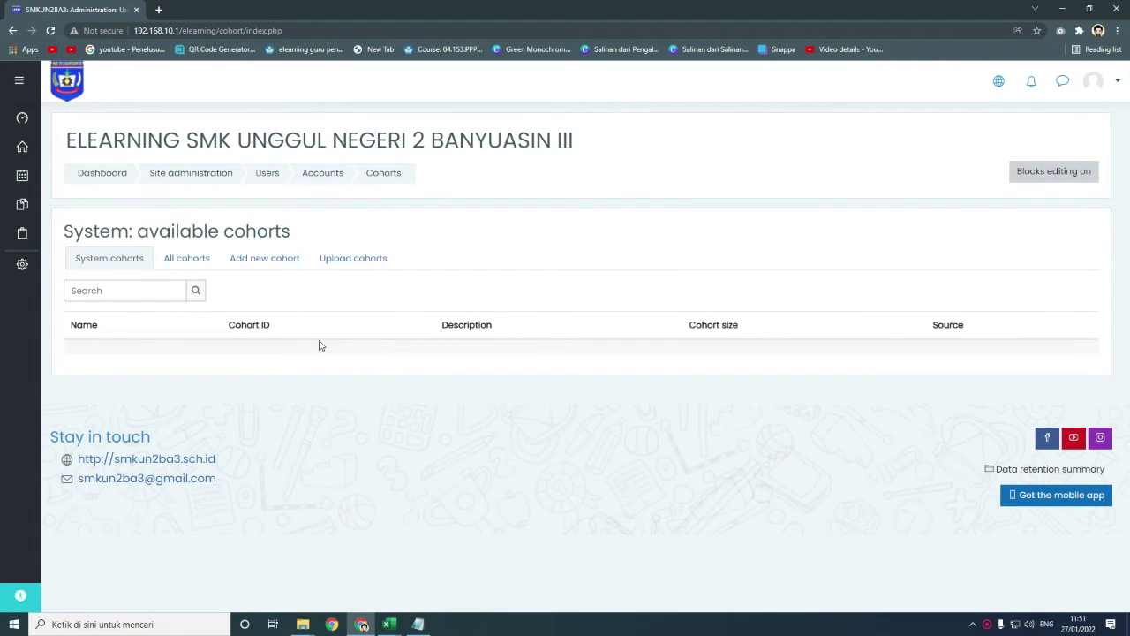
Inspect row 2's firstname, lastname, username, cohort1 and SUBSTITUTE formula cells in the workbook
mouse_move(389, 625)
click(355, 583)
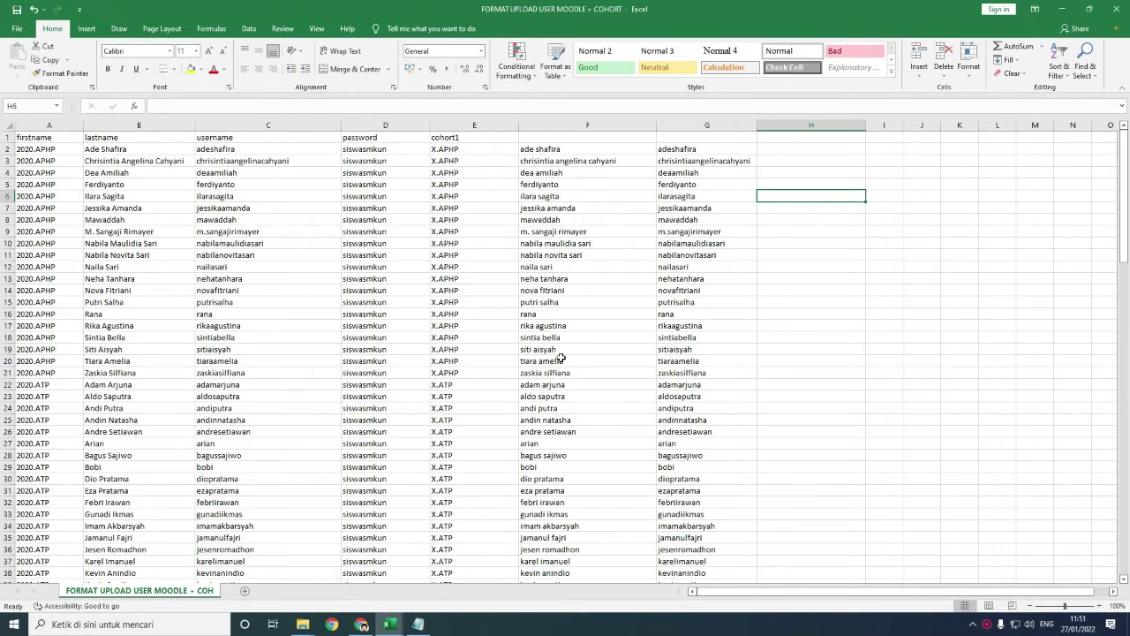
click(105, 147)
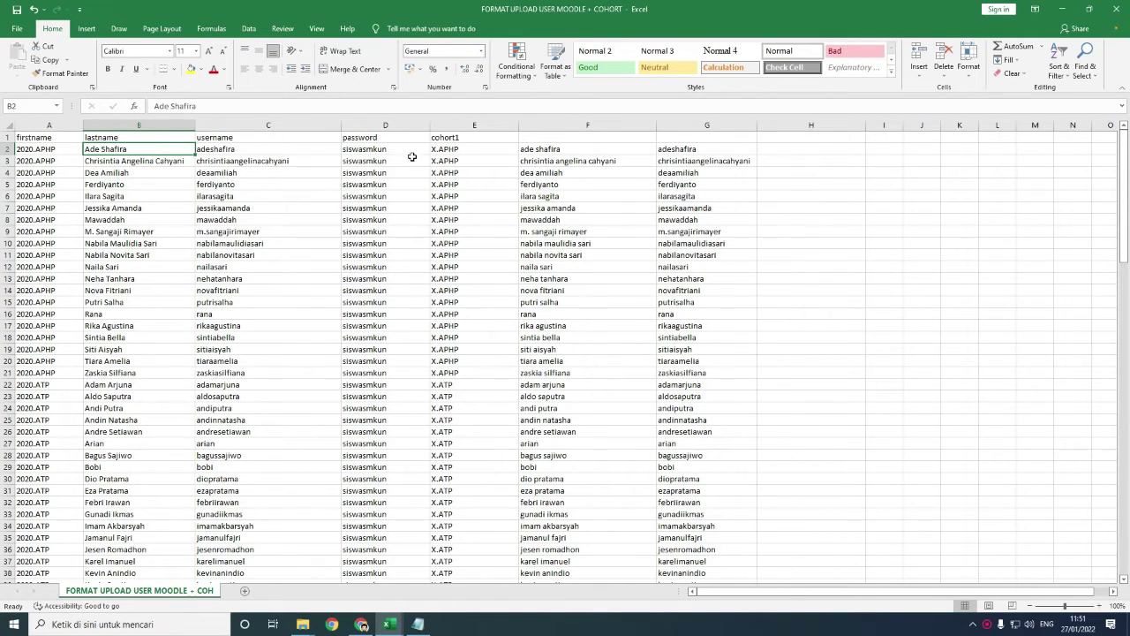
click(458, 149)
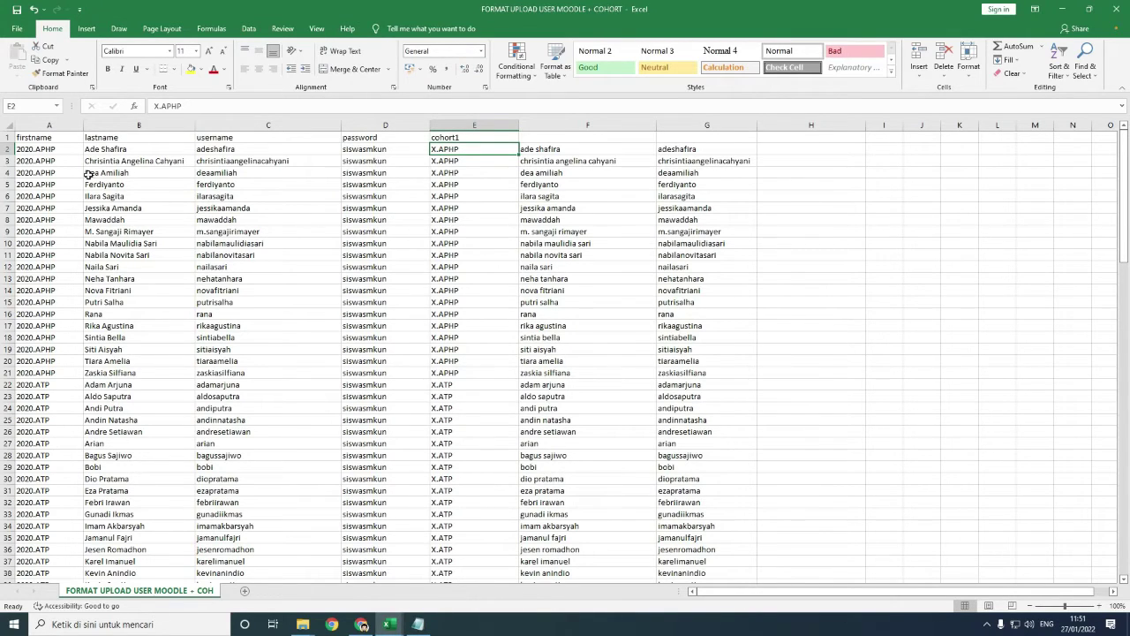
click(46, 150)
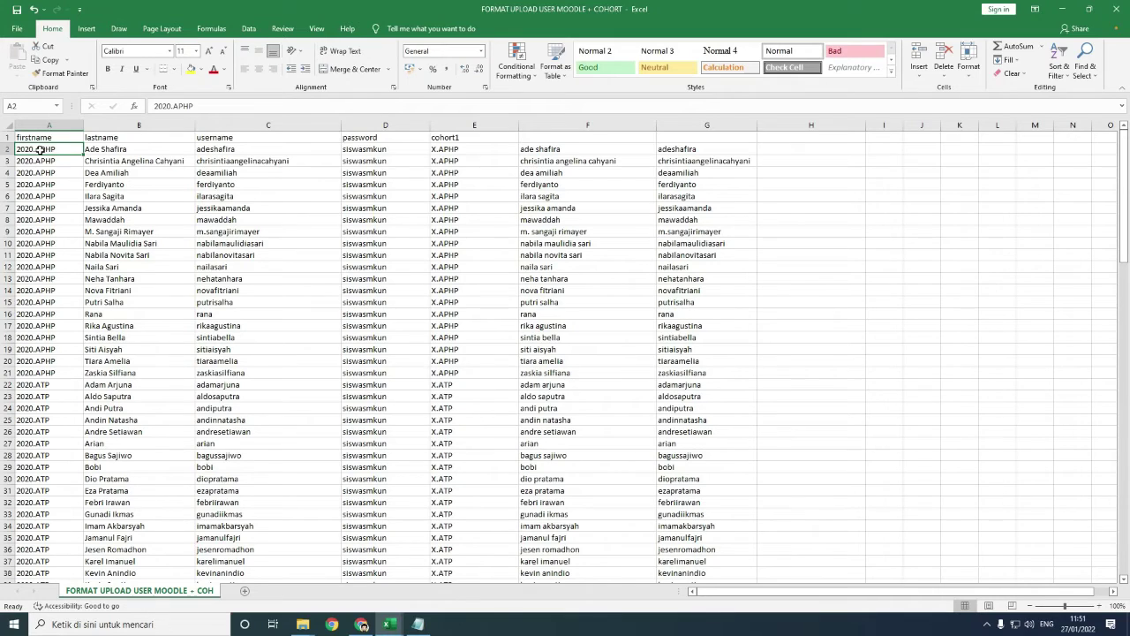
click(115, 150)
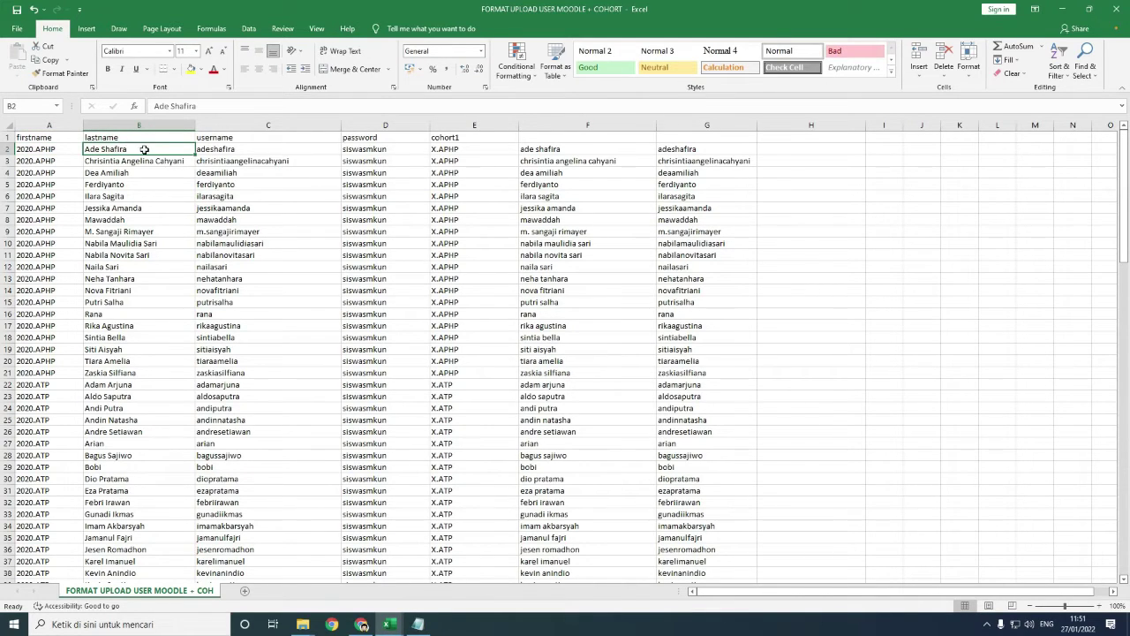
click(240, 149)
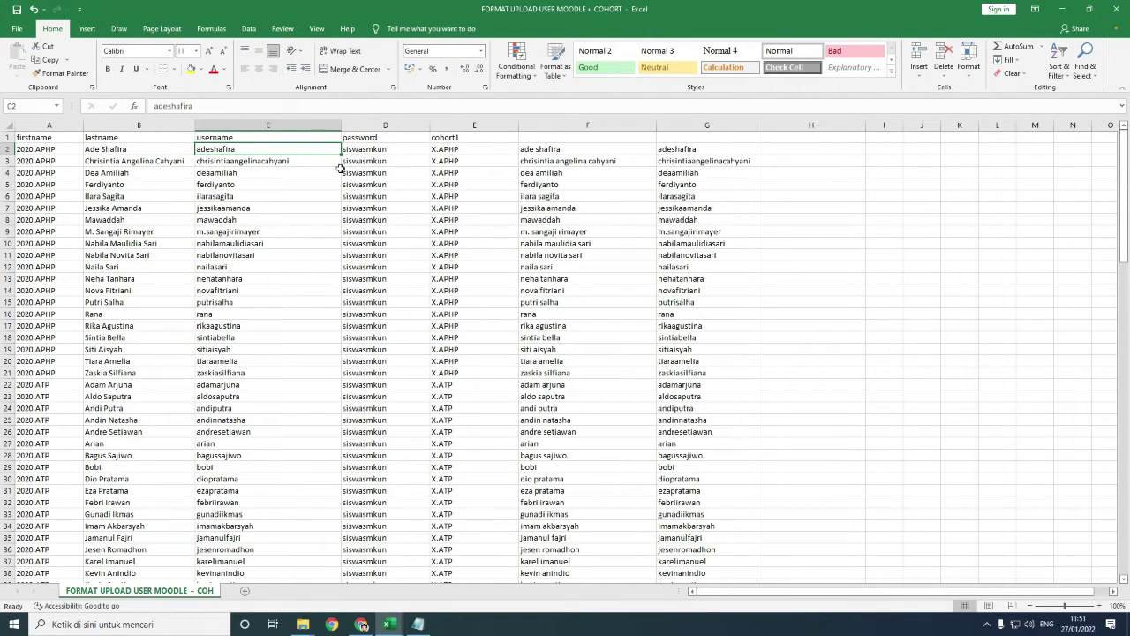
click(553, 149)
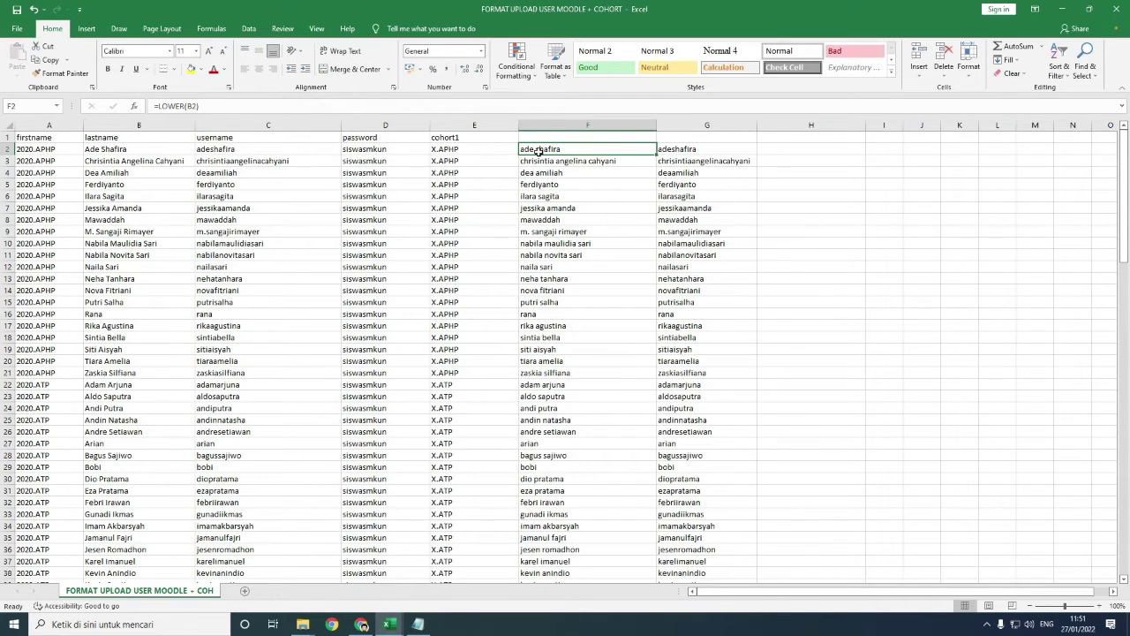
click(687, 151)
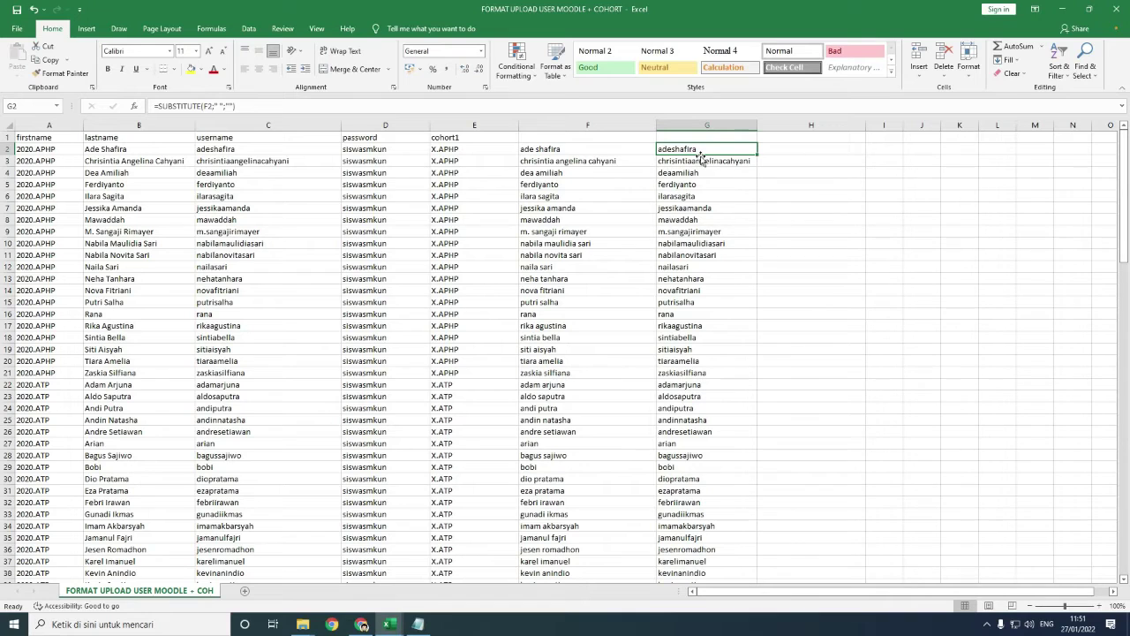
Review the usernames down column C, including rana in C16
click(251, 149)
click(251, 161)
click(252, 172)
click(248, 196)
click(252, 219)
click(255, 255)
click(265, 310)
scroll(287, 262, down, 1)
scroll(287, 262, up, 1)
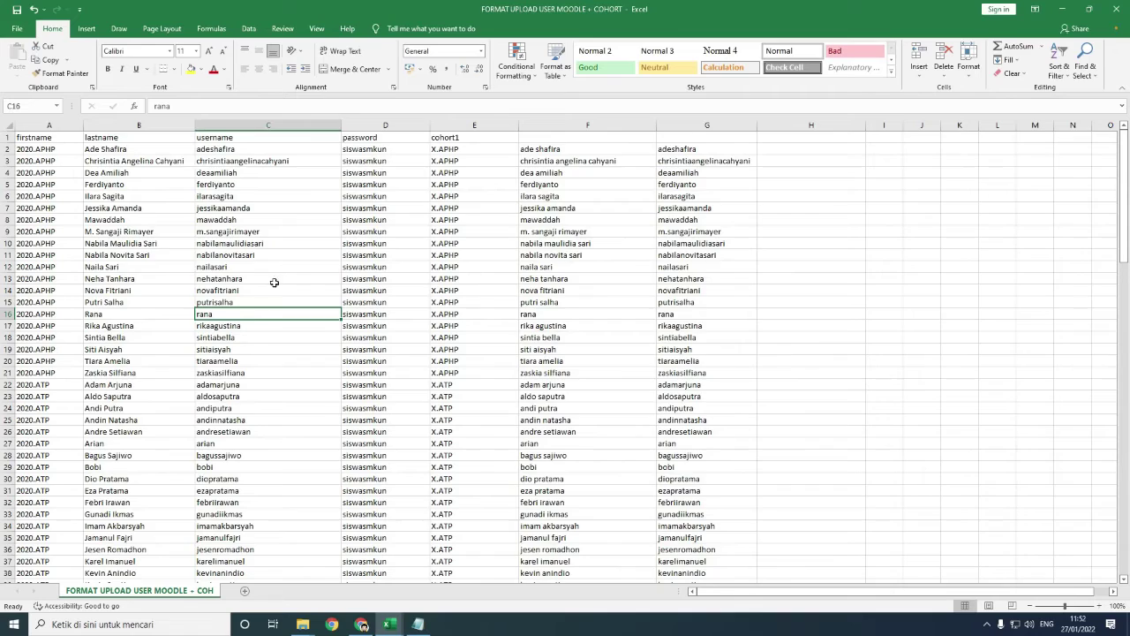
scroll(298, 282, down, 2)
scroll(298, 283, down, 2)
scroll(299, 282, up, 4)
Delete the helper formulas in columns F and G
click(726, 148)
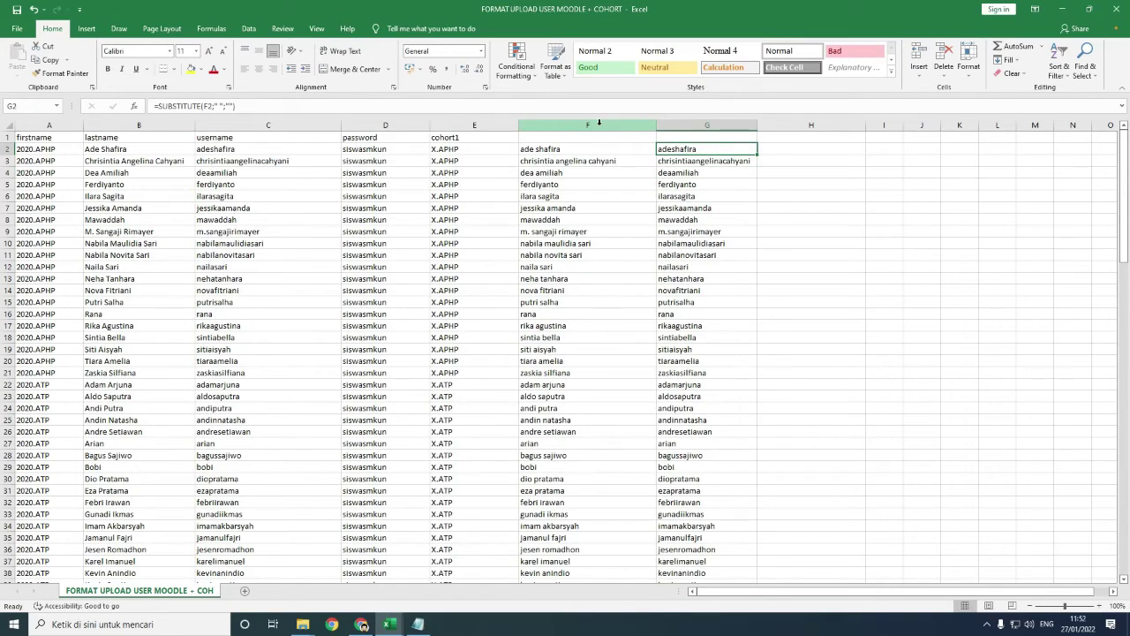
drag(599, 122, 707, 126)
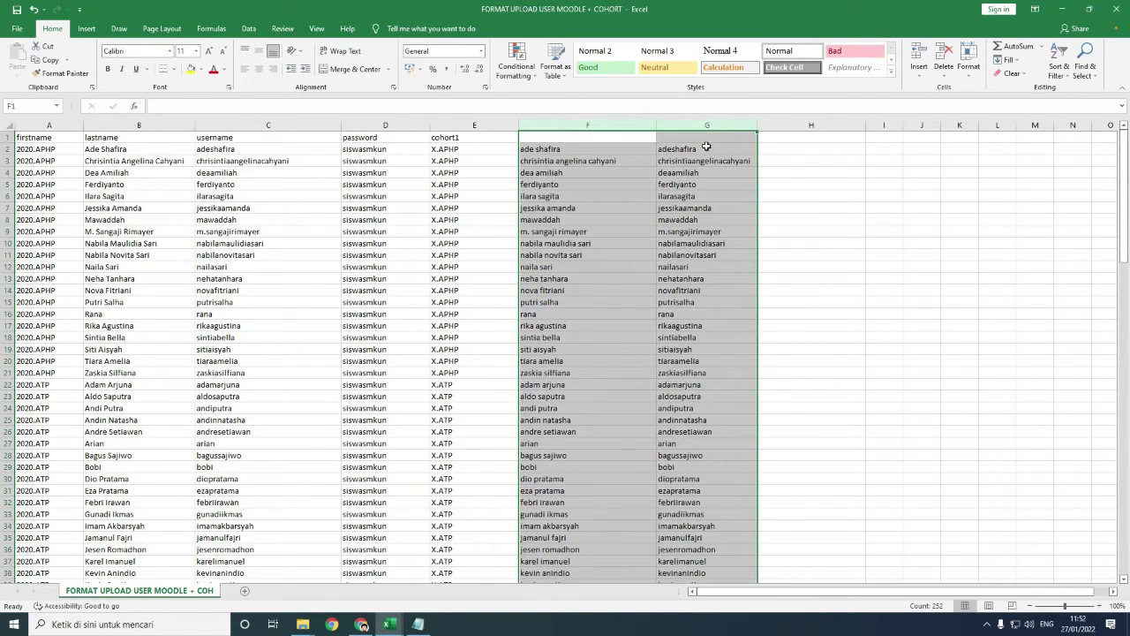
key(Delete)
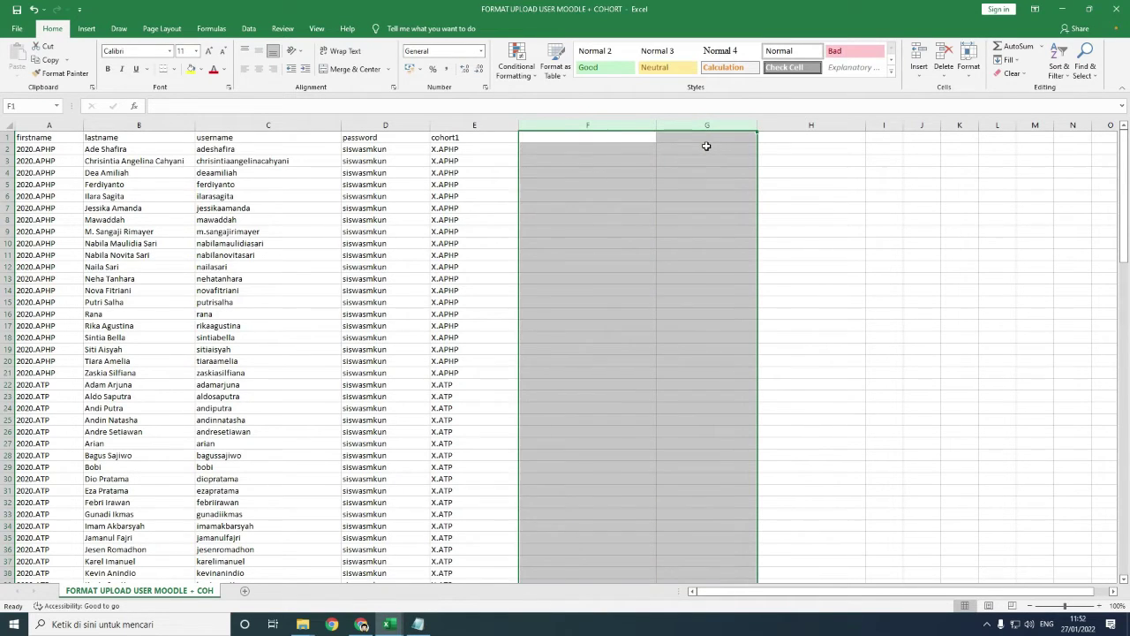
click(684, 187)
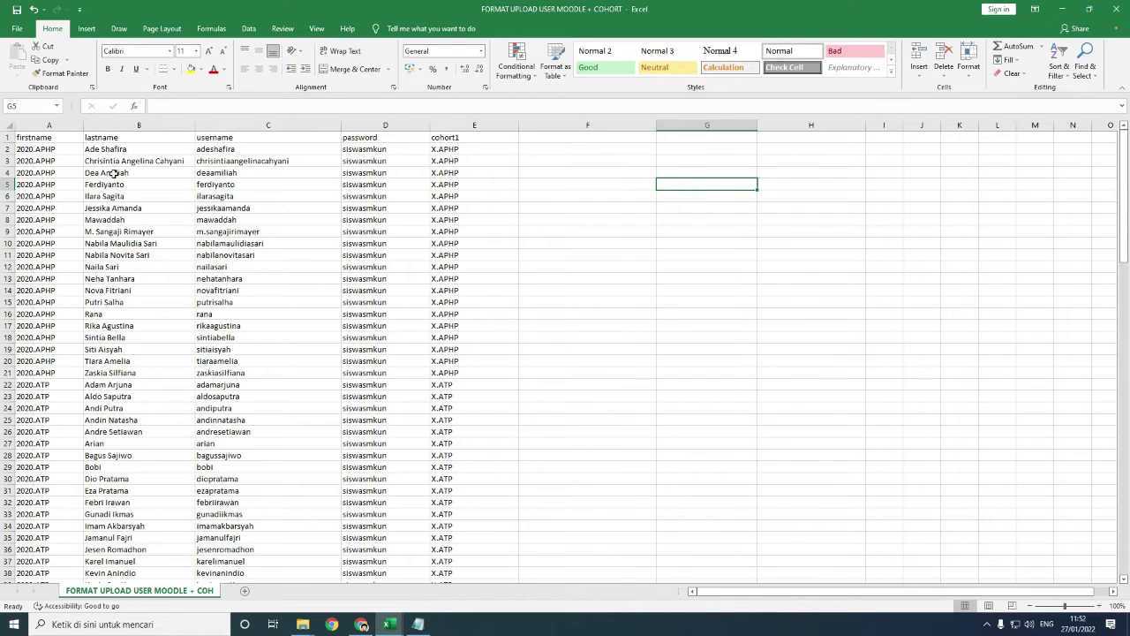
Save the workbook to the Desktop as CSV (Comma delimited)
click(17, 30)
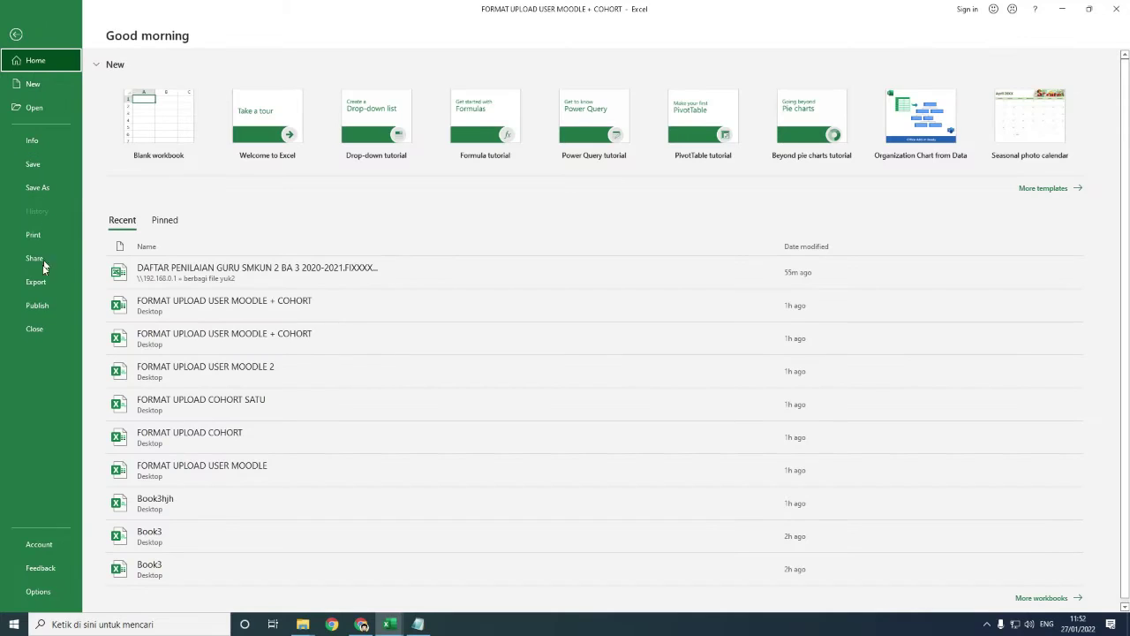
click(42, 282)
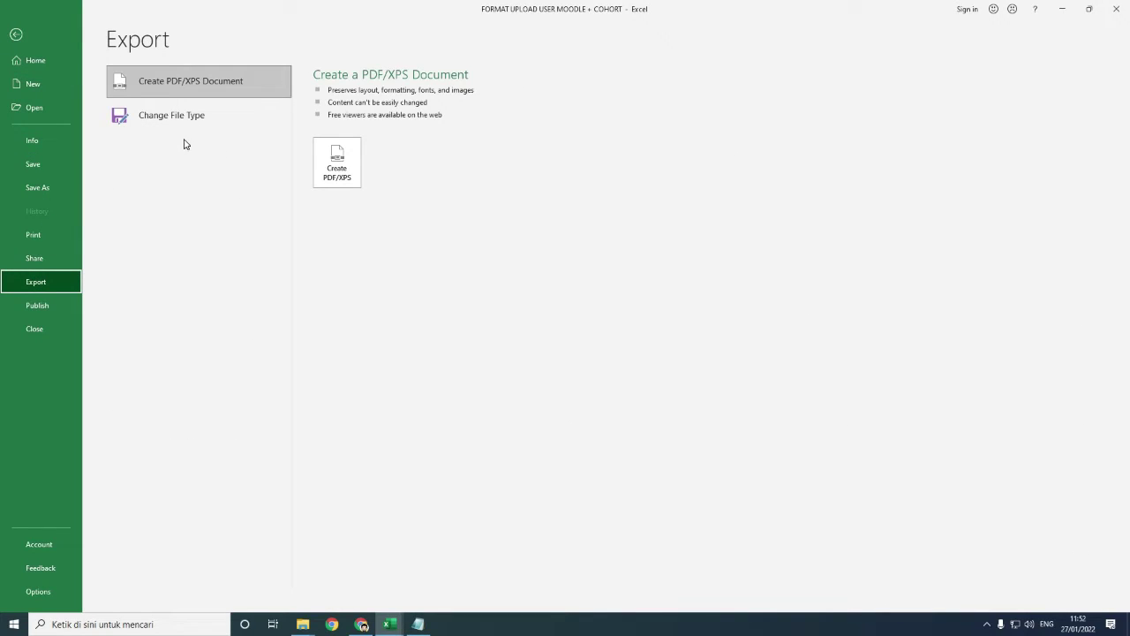
click(51, 188)
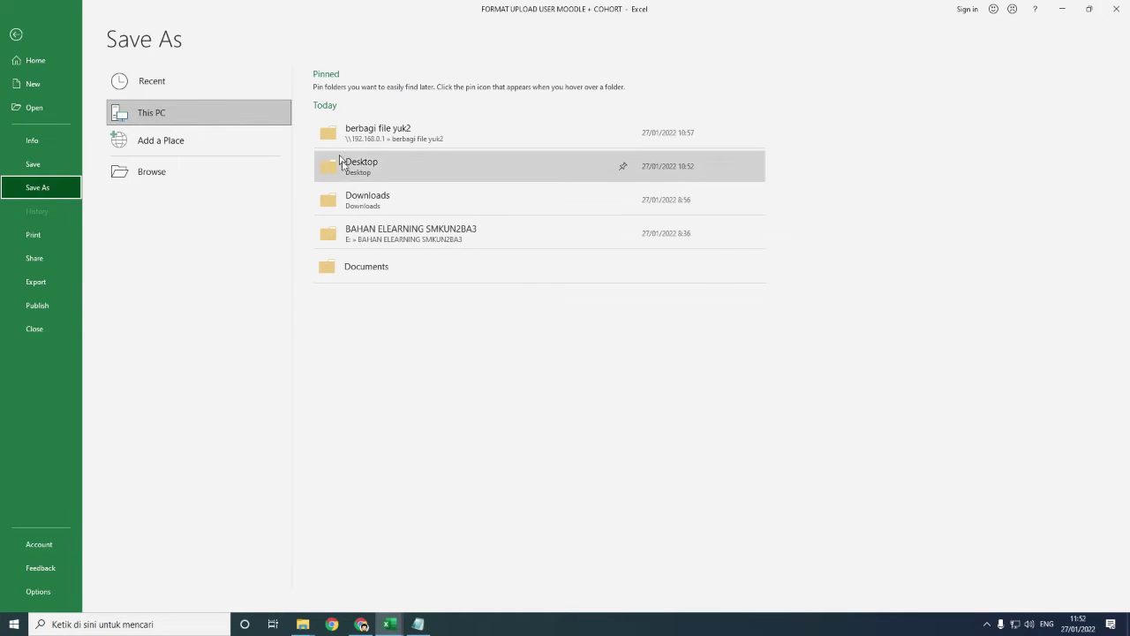
click(365, 177)
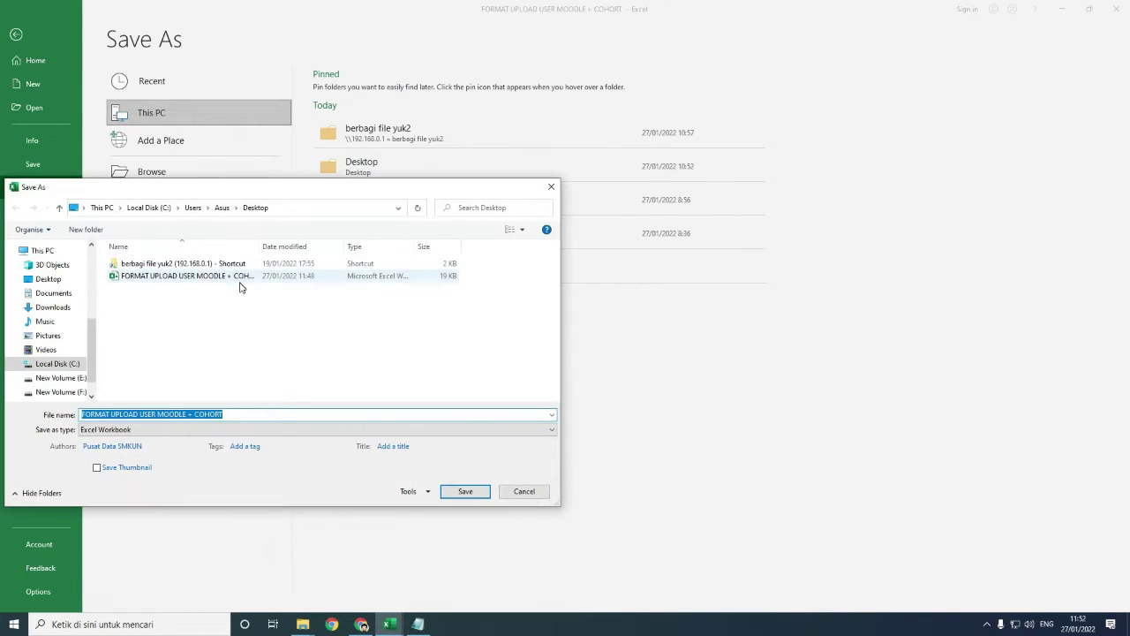
click(217, 431)
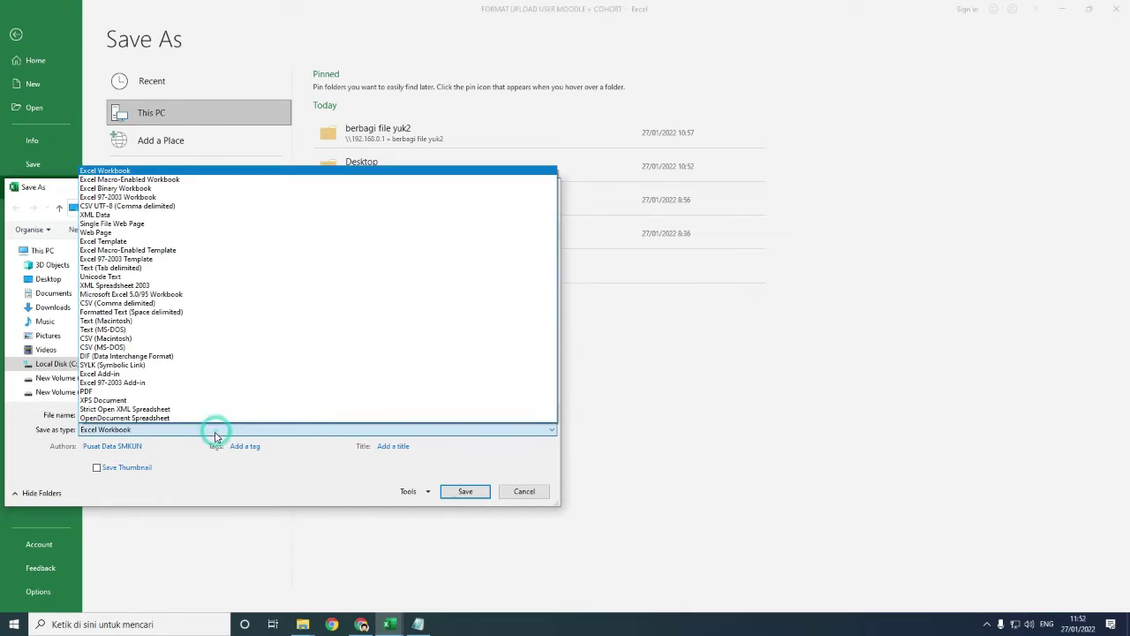
click(153, 303)
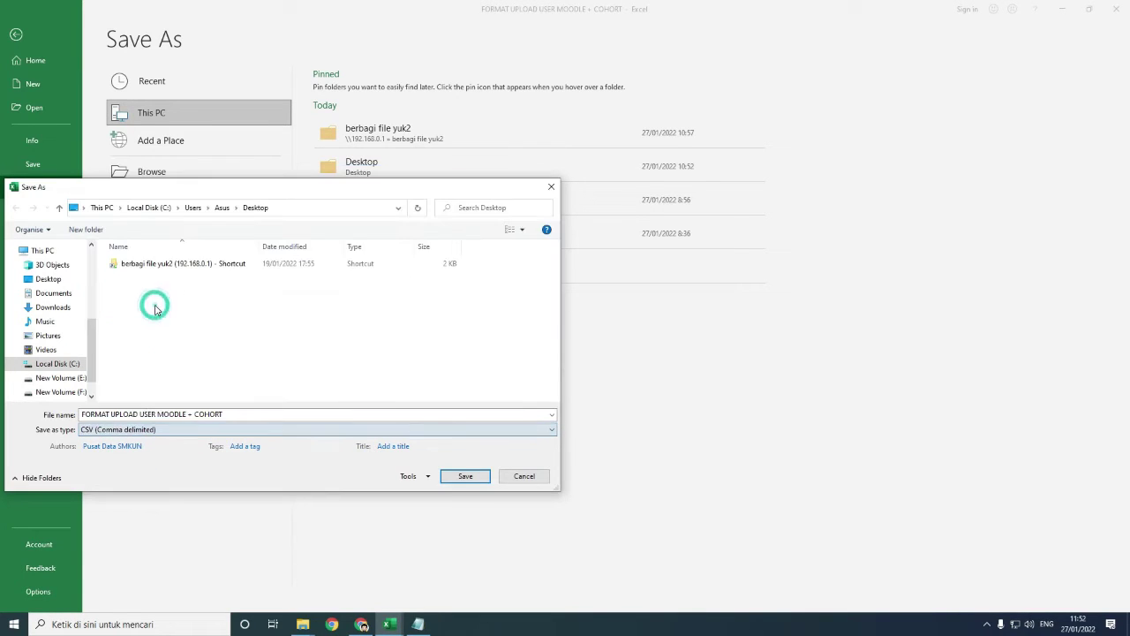
click(463, 477)
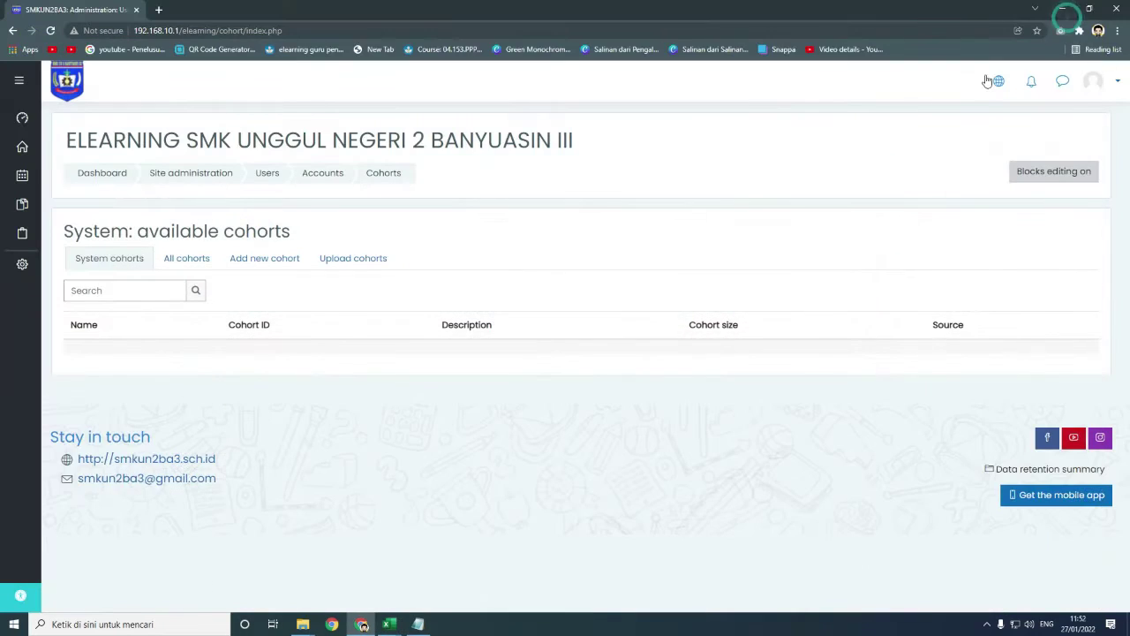
Return to Moodle's Site administration and enter 'password' as the settings search term
click(1061, 9)
click(32, 268)
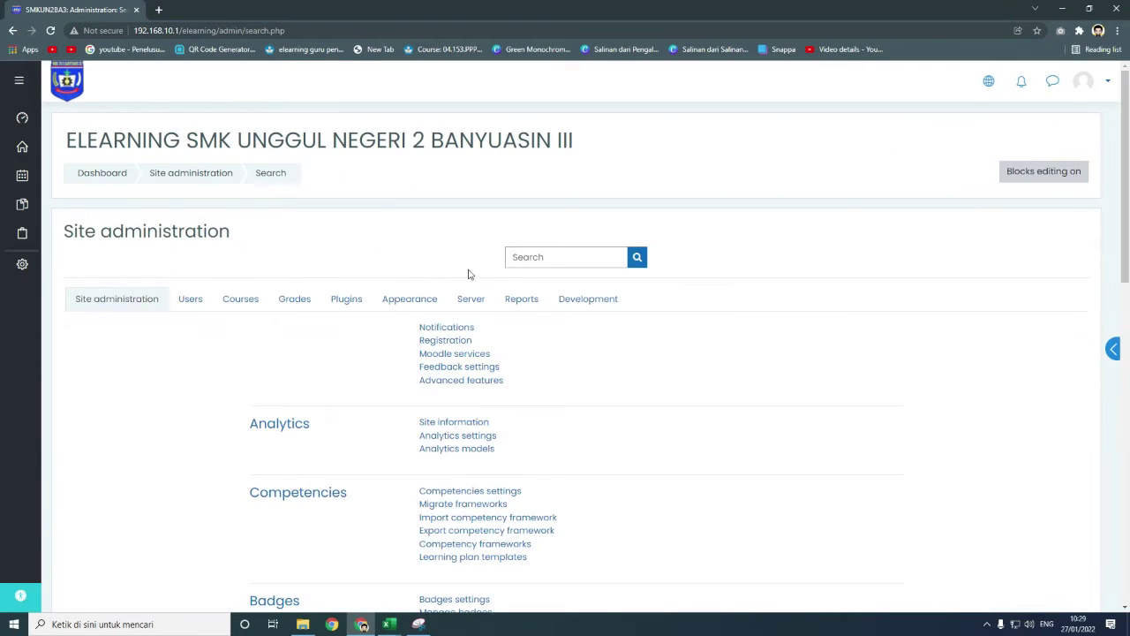
click(540, 257)
text(P)
key(BackSpace)
text(password)
click(636, 258)
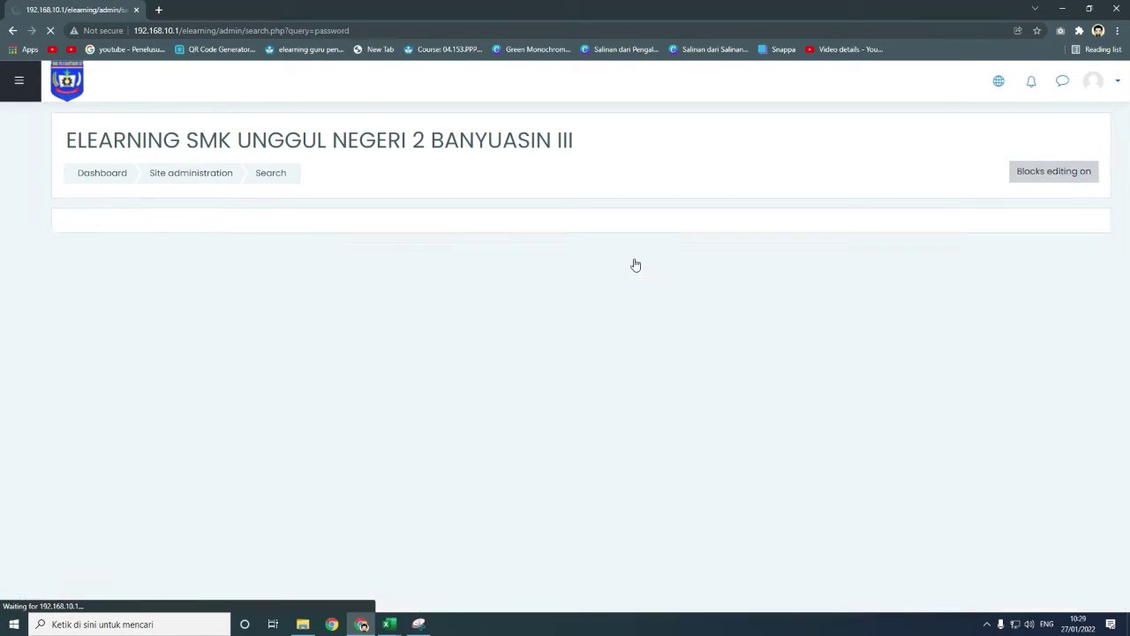
scroll(353, 454, down, 3)
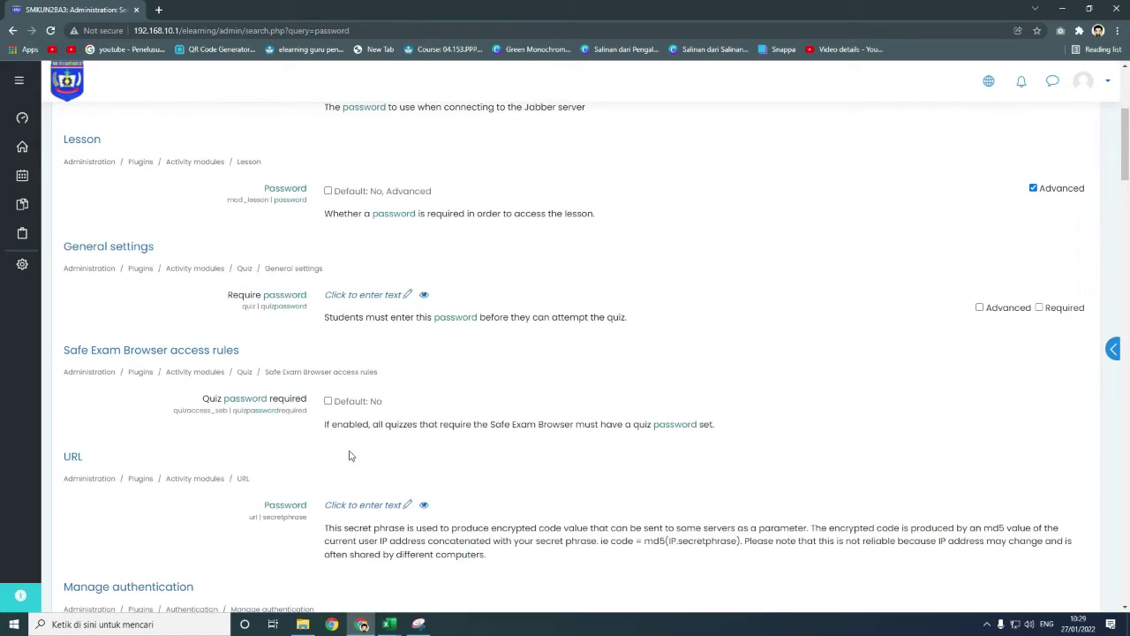
scroll(355, 459, down, 3)
scroll(357, 465, down, 2)
scroll(356, 459, down, 2)
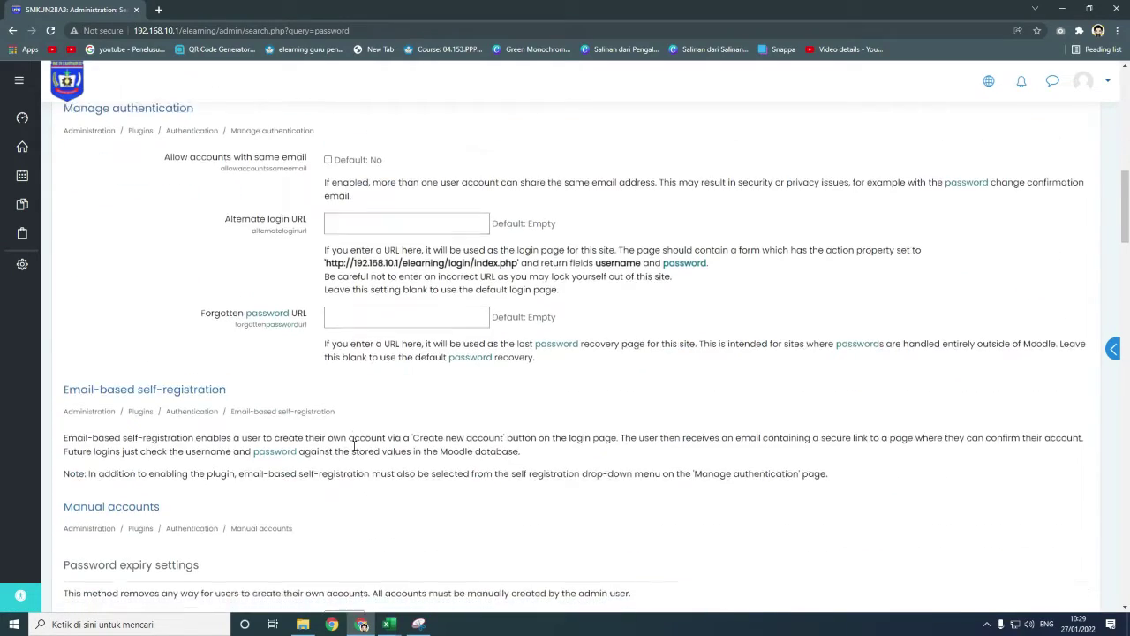
scroll(354, 446, down, 3)
scroll(354, 446, down, 3)
scroll(353, 442, down, 2)
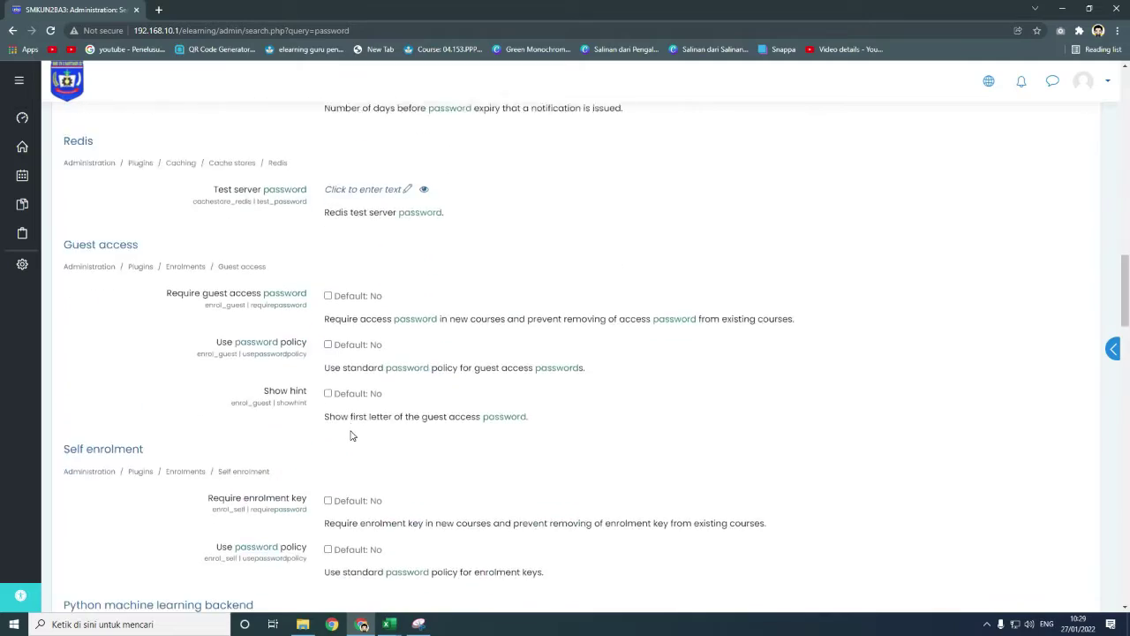
scroll(351, 437, down, 2)
scroll(351, 435, down, 2)
scroll(352, 435, down, 1)
scroll(351, 436, down, 3)
scroll(351, 435, down, 1)
scroll(352, 435, down, 3)
scroll(351, 435, up, 3)
scroll(351, 435, up, 2)
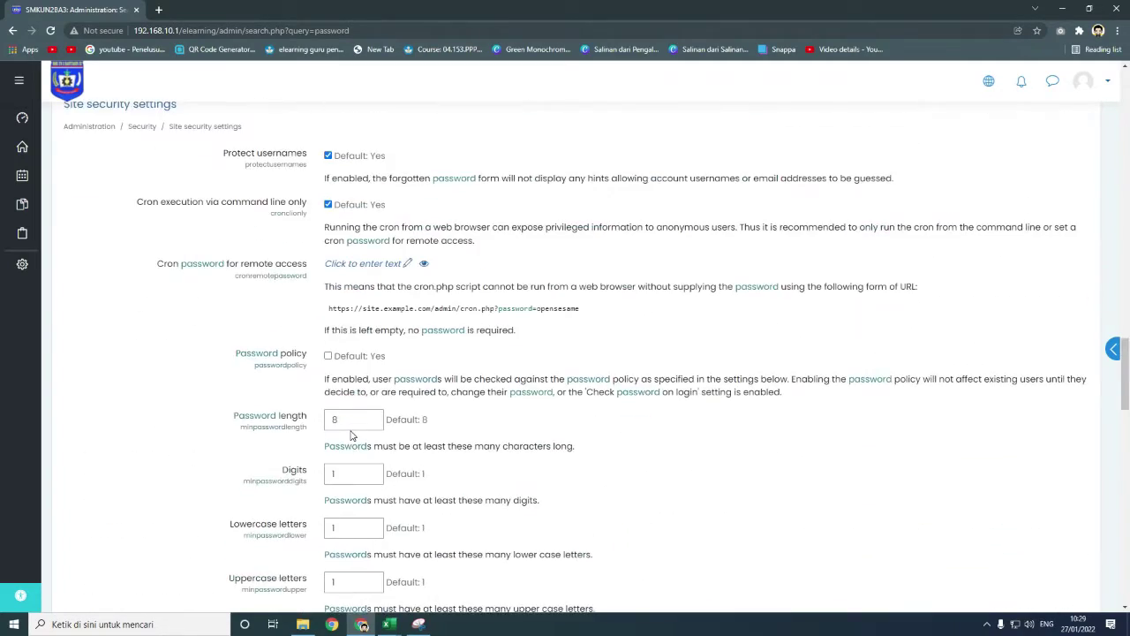
scroll(351, 430, up, 1)
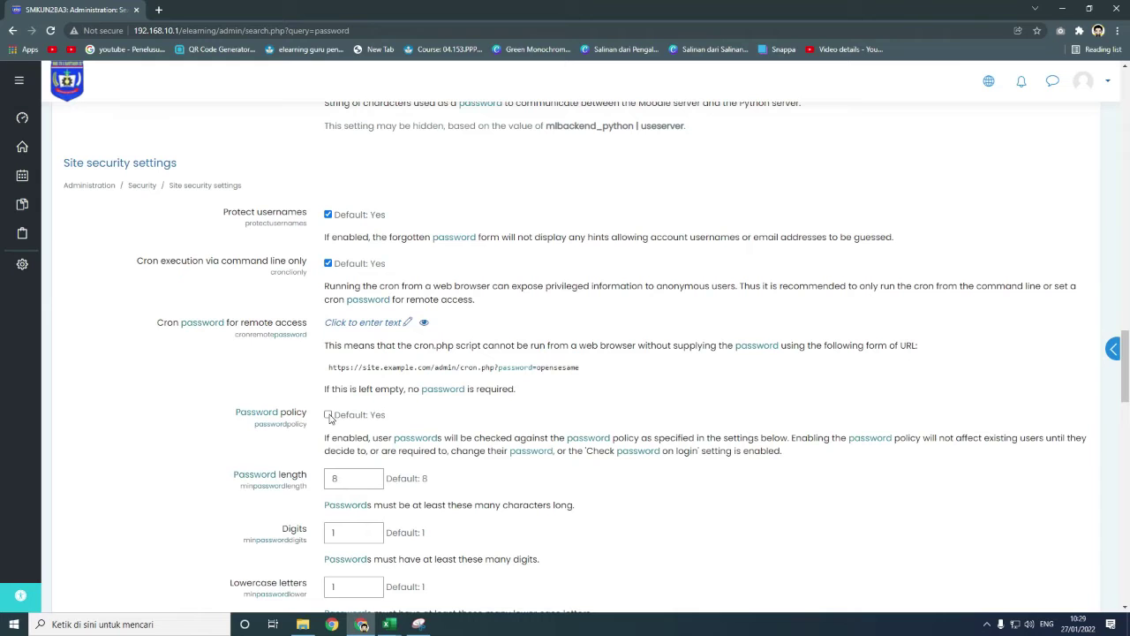
scroll(364, 442, down, 1)
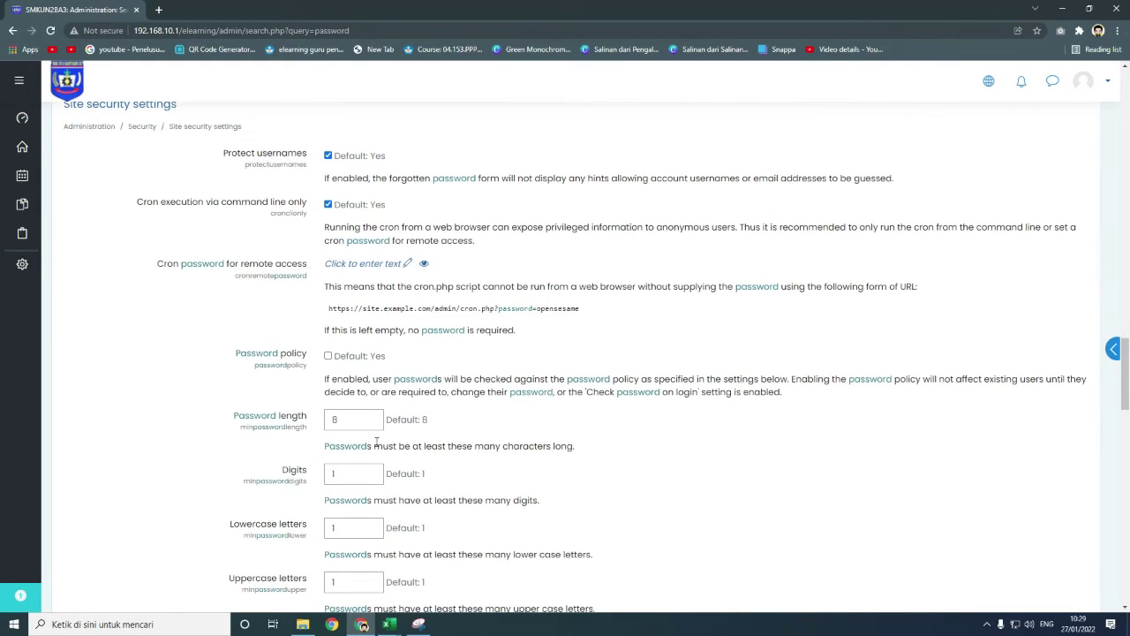
scroll(393, 459, down, 2)
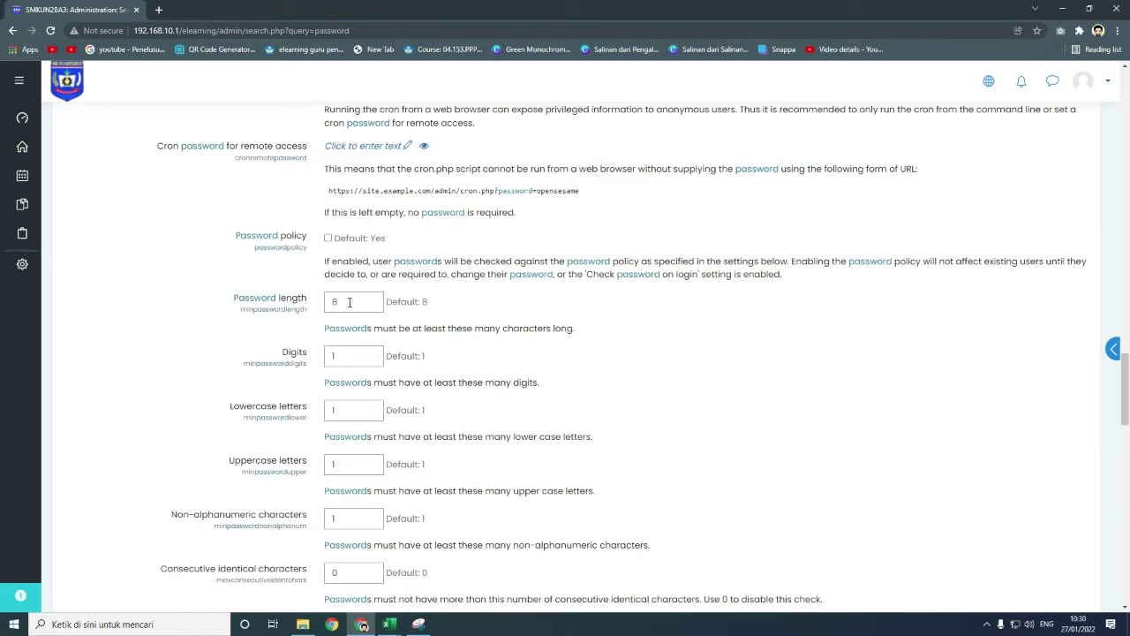
scroll(339, 307, up, 2)
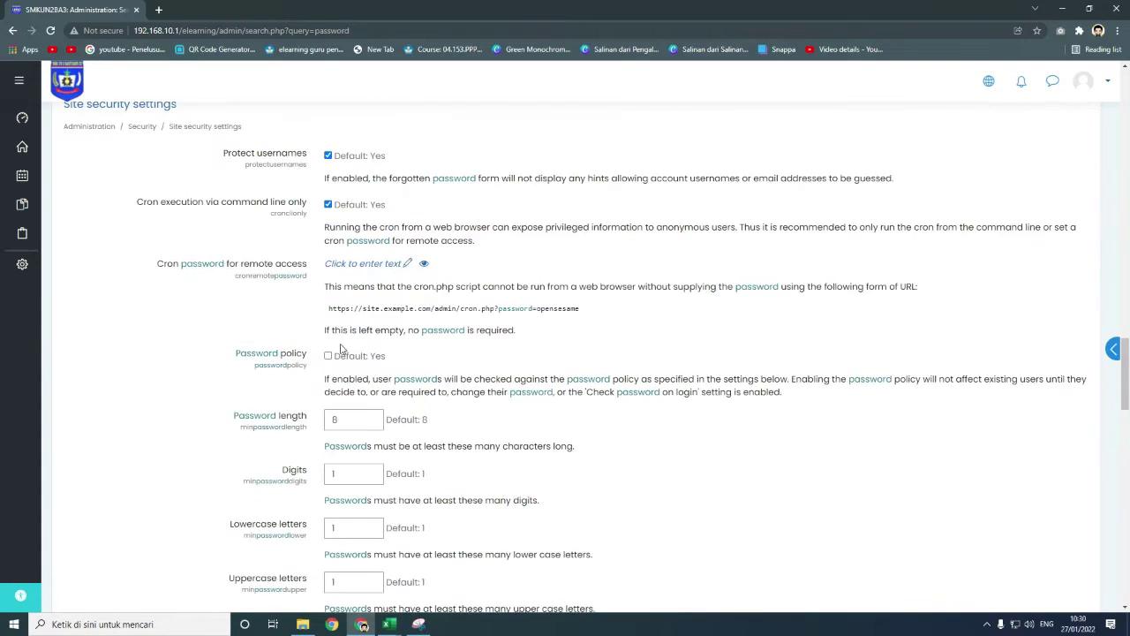
scroll(330, 362, up, 3)
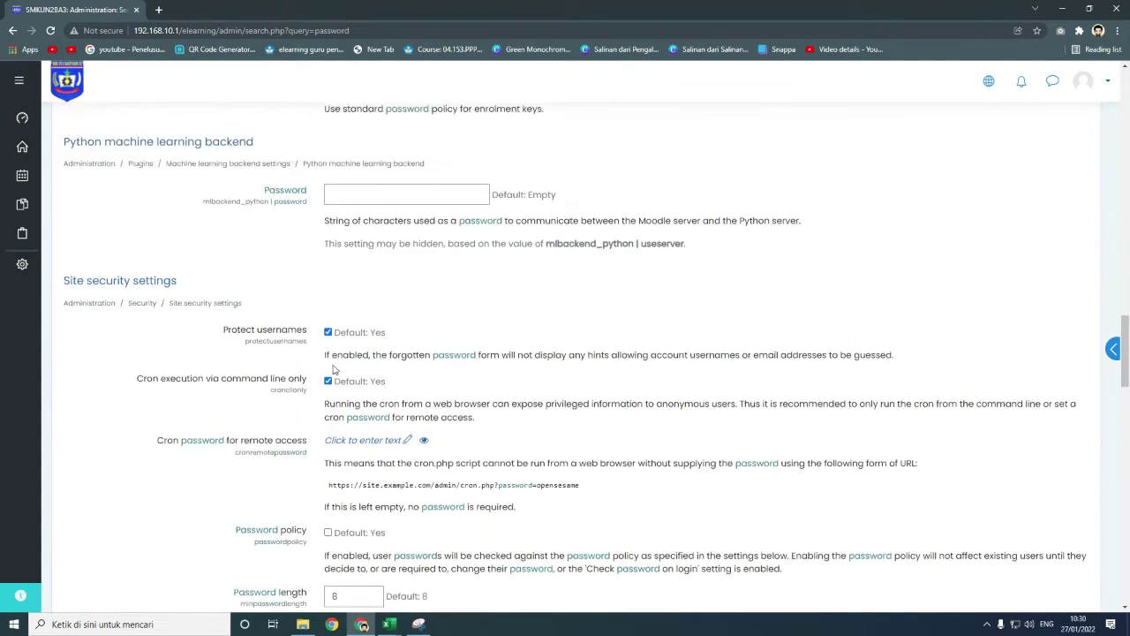
scroll(362, 383, down, 5)
scroll(362, 384, down, 10)
scroll(362, 389, down, 5)
scroll(366, 406, down, 3)
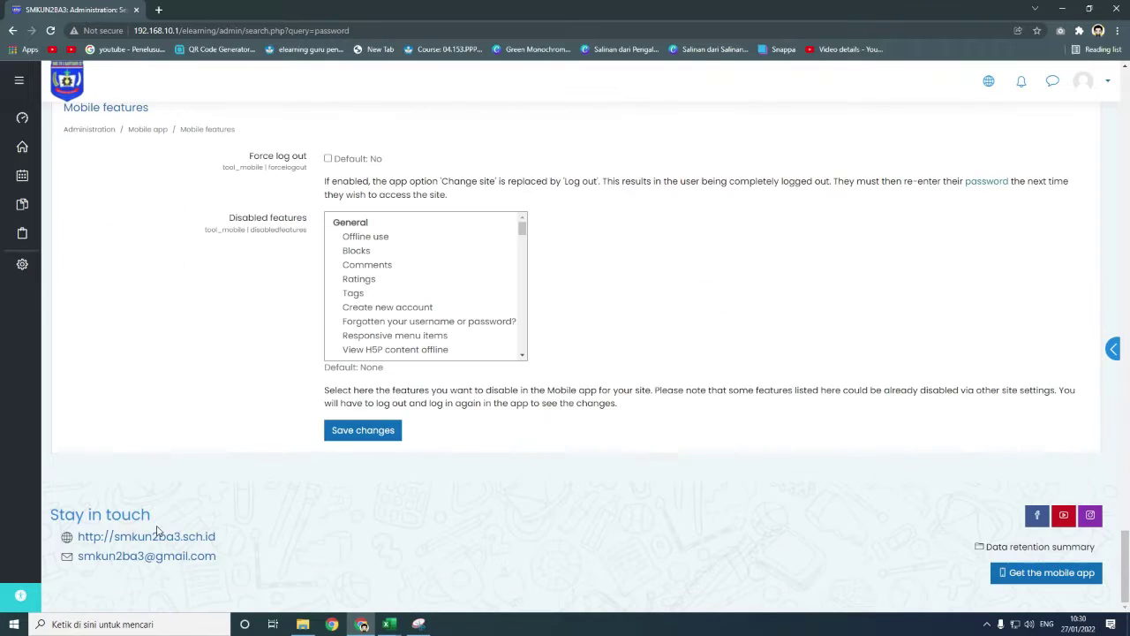
scroll(203, 359, up, 3)
click(29, 269)
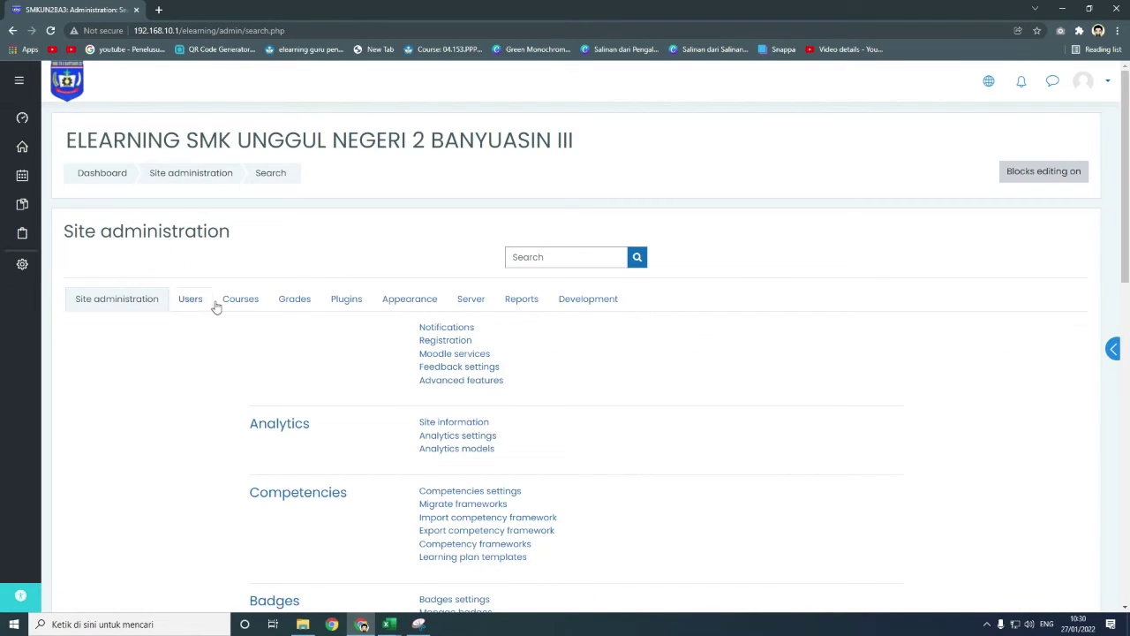
Check the user list, then open Upload users under the Users tab's Accounts section
click(987, 625)
click(989, 602)
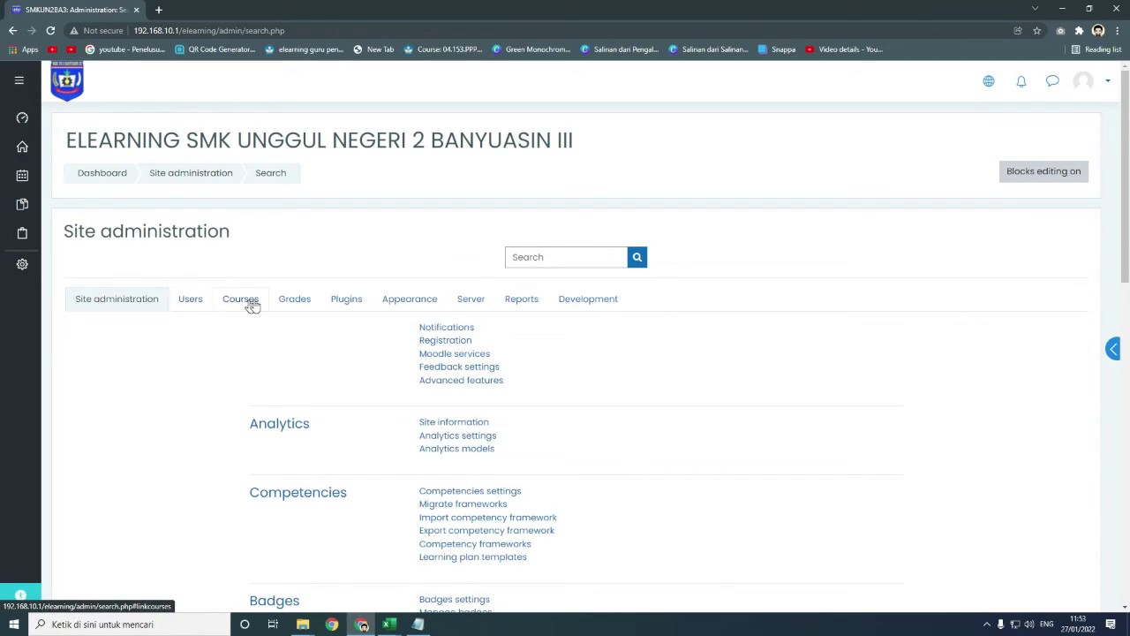
click(199, 301)
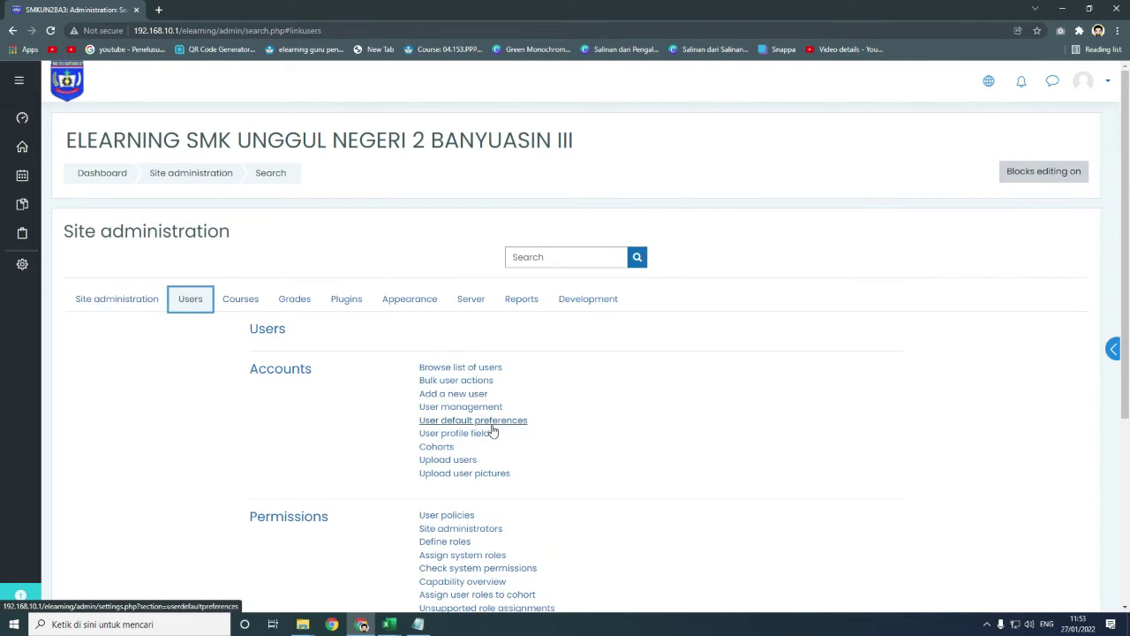
click(465, 367)
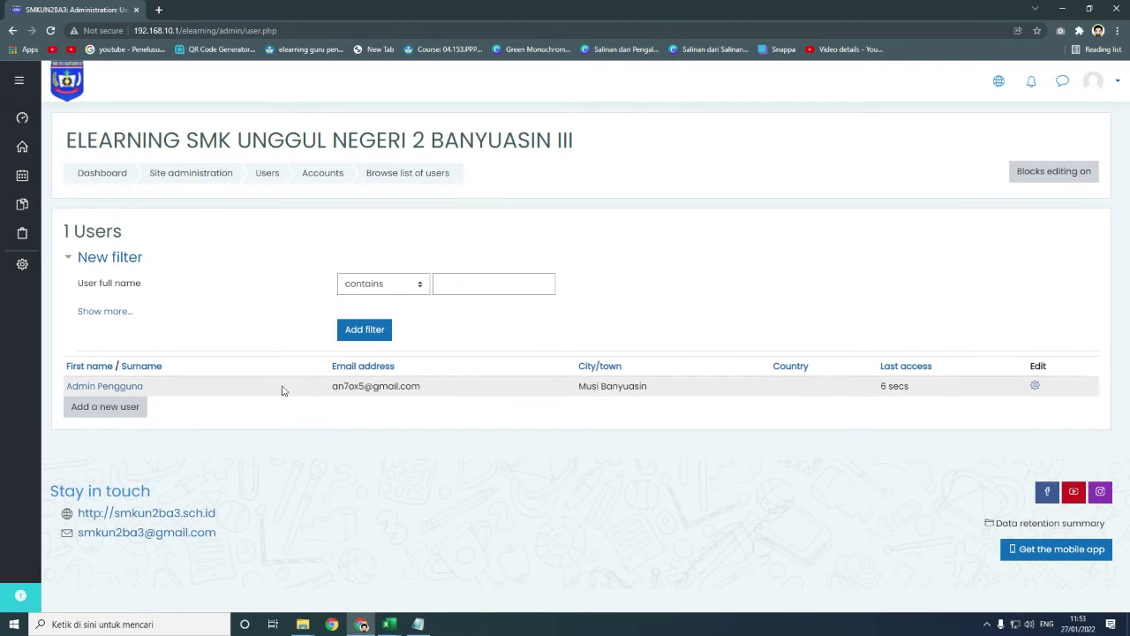
click(27, 266)
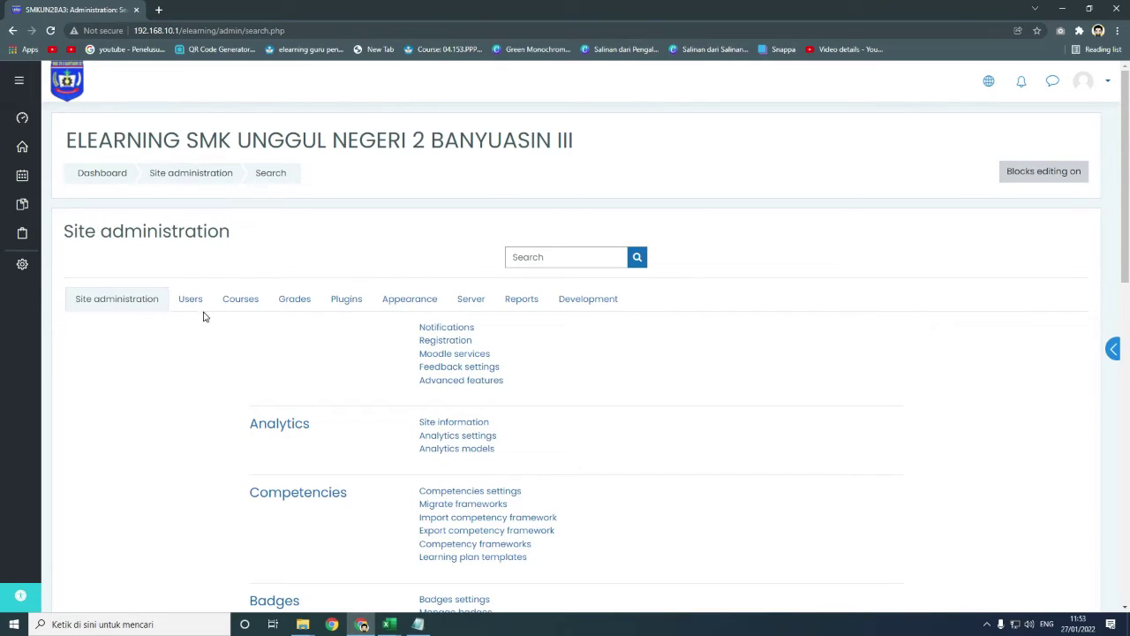
click(202, 307)
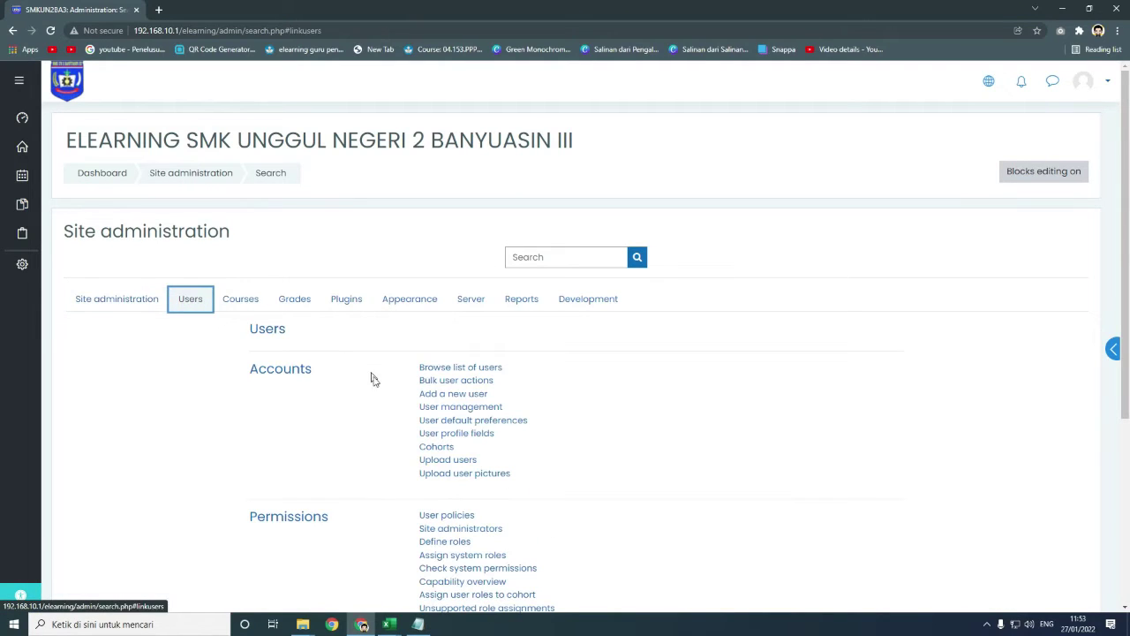
click(466, 461)
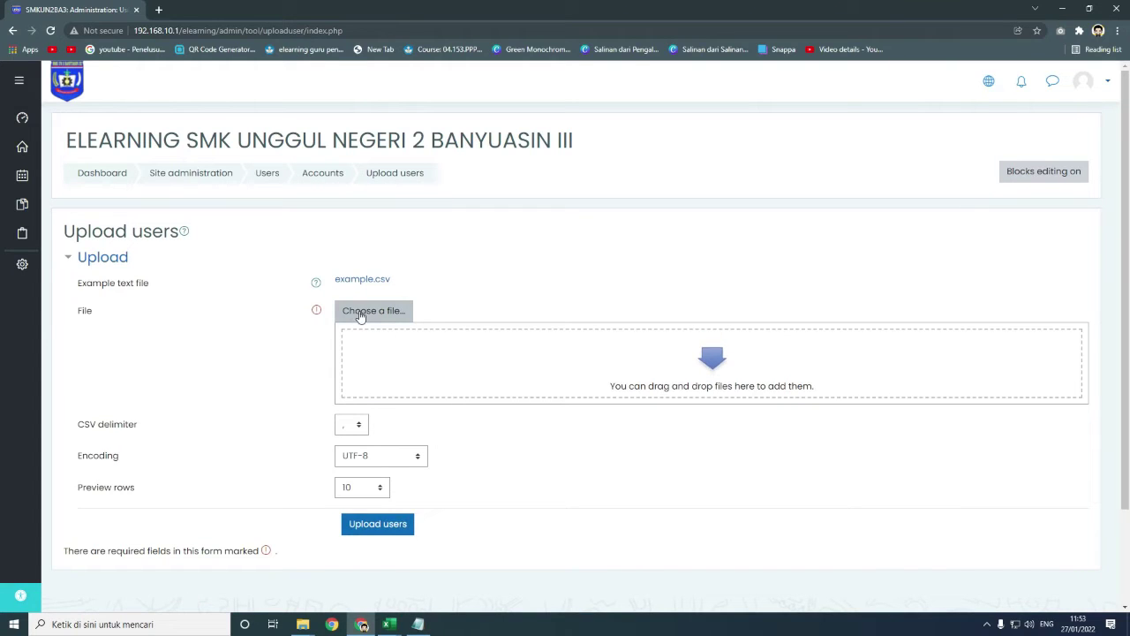
Attach FORMAT UPLOAD USER MOODLE + COHORT.csv from the Desktop to the Upload users form
click(375, 313)
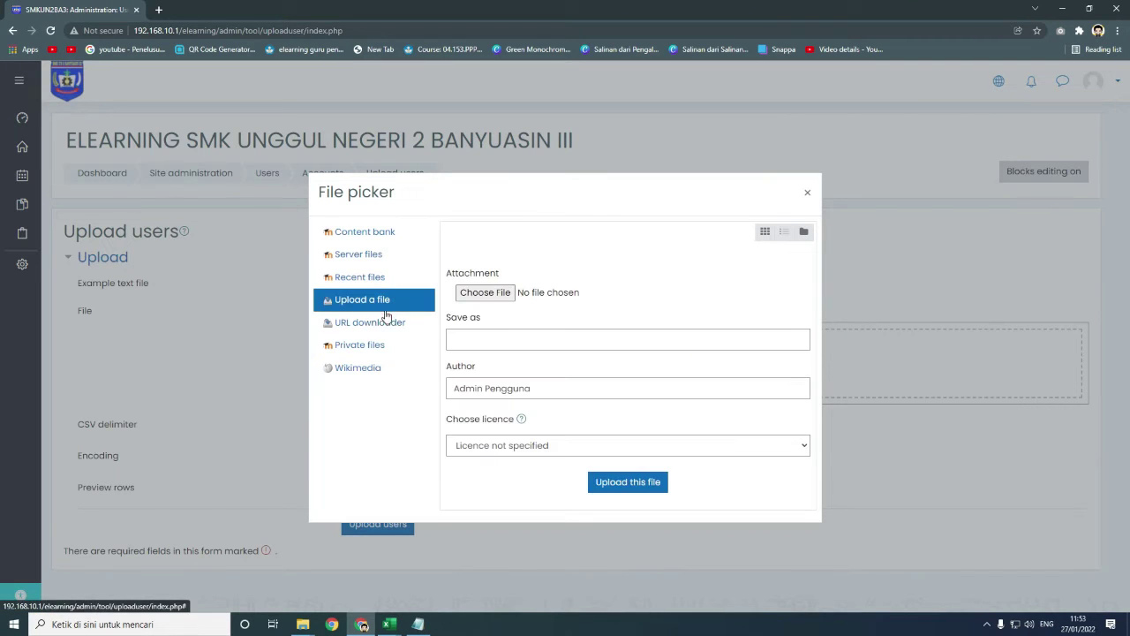
click(471, 294)
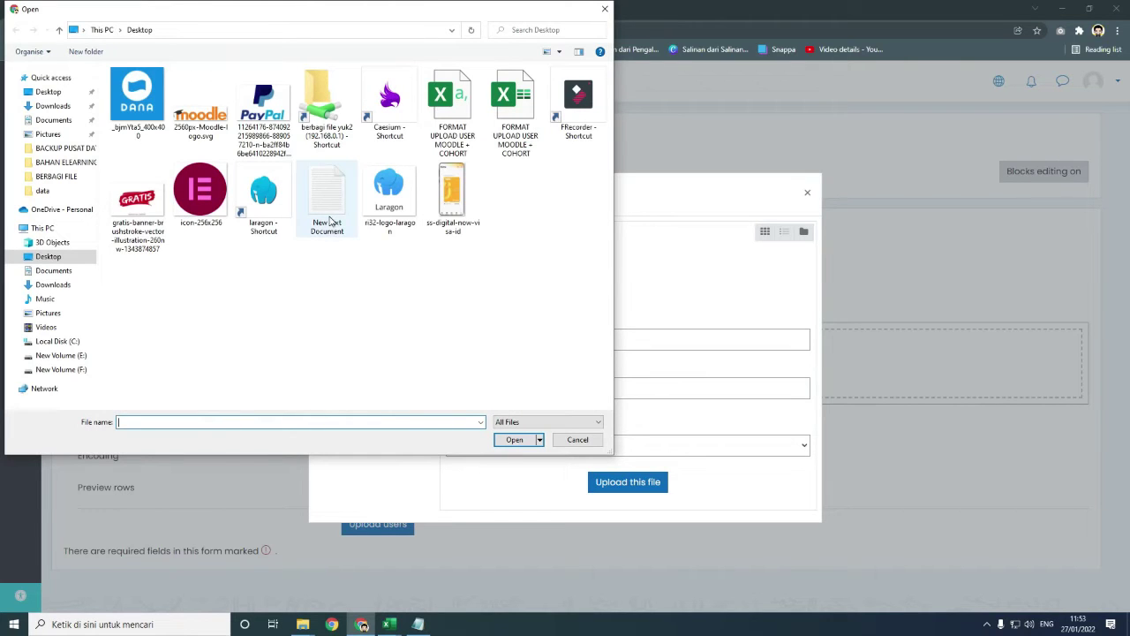
click(464, 118)
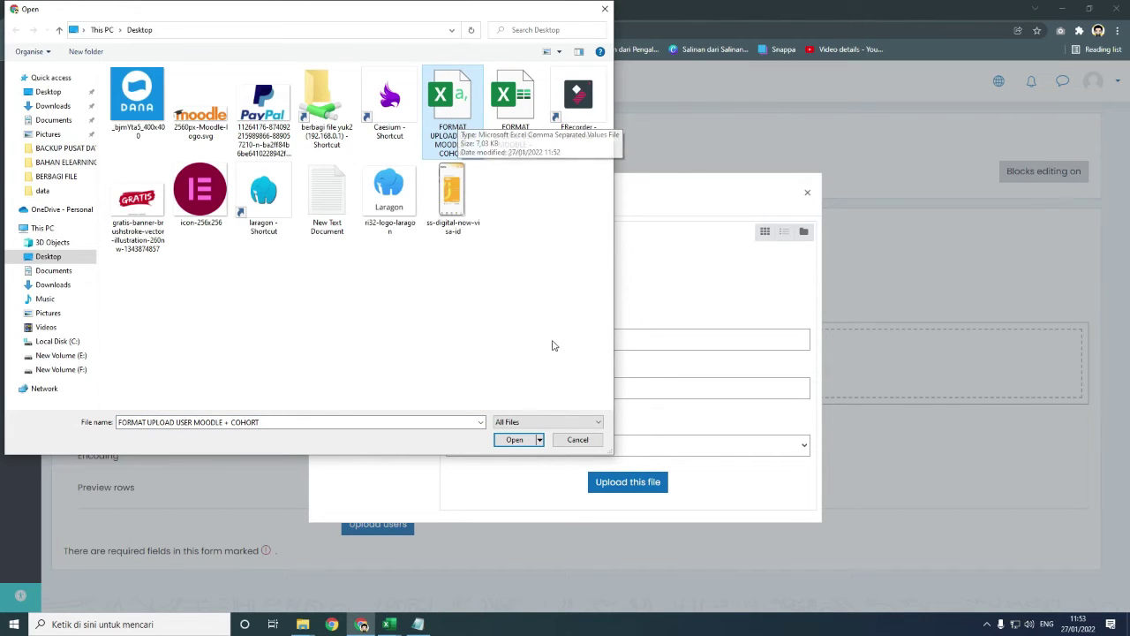
click(515, 441)
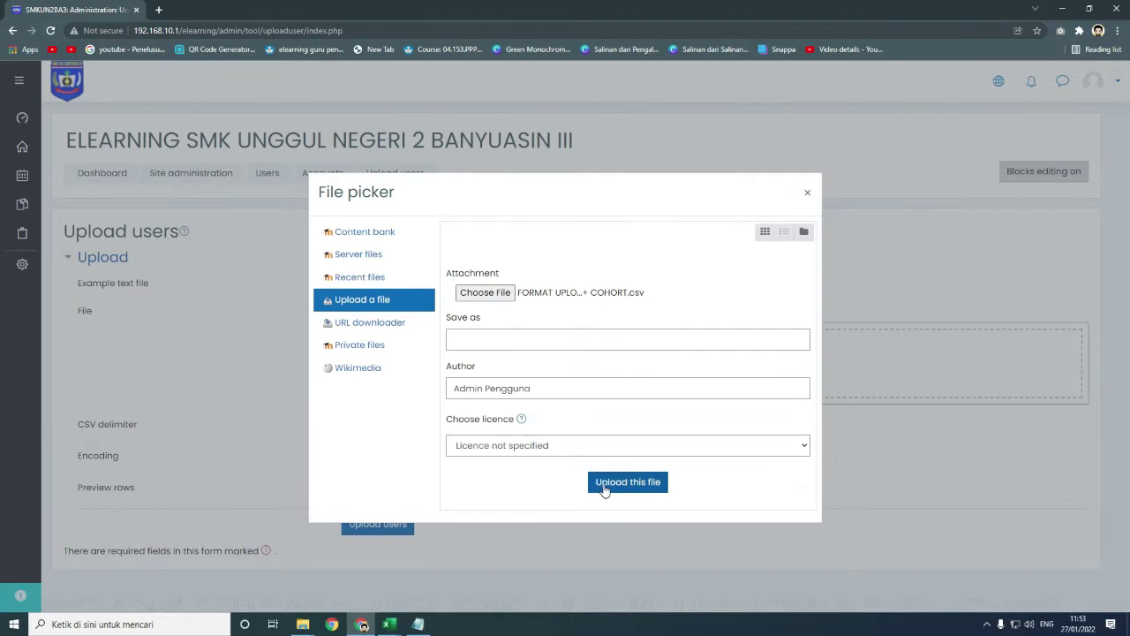
click(607, 488)
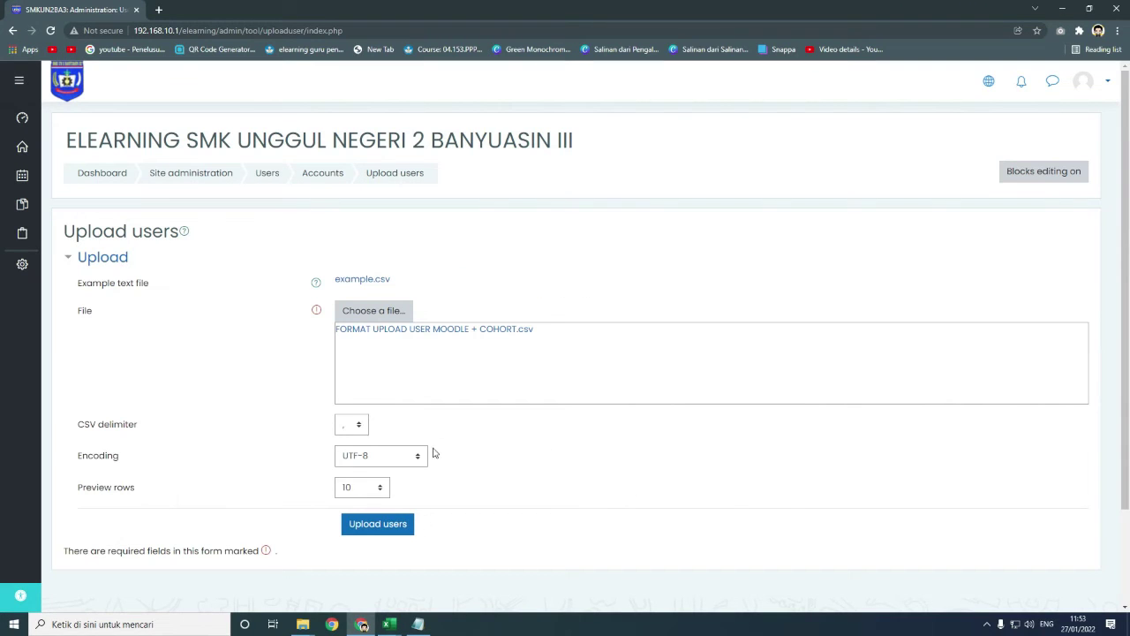
Set the CSV delimiter to ';' and preview rows to 1000, then submit for preview
click(356, 427)
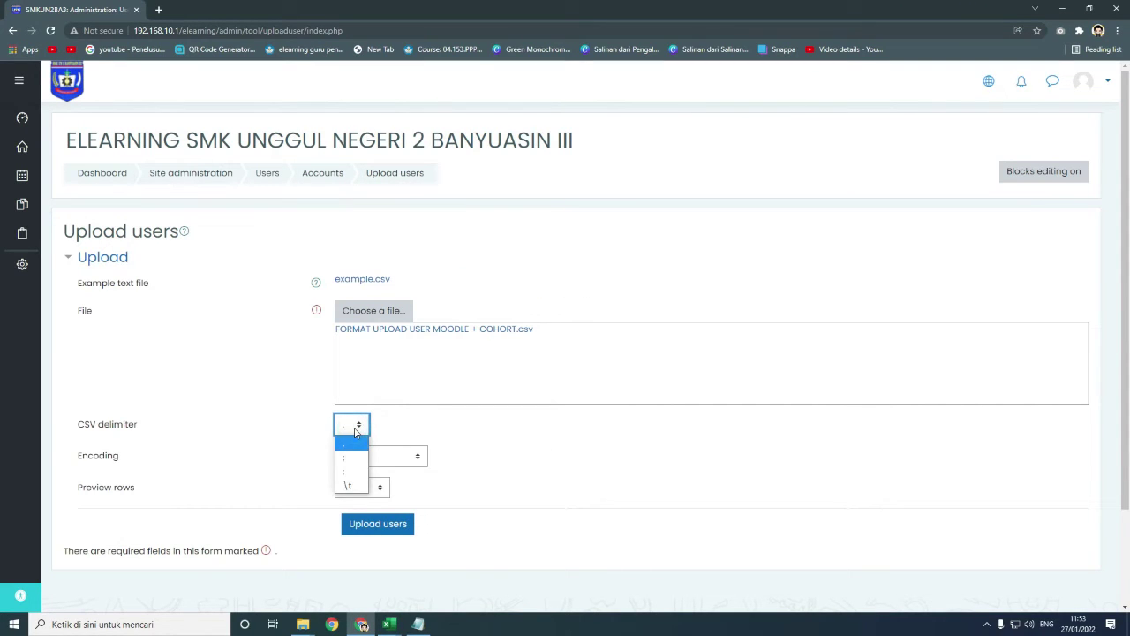
click(351, 459)
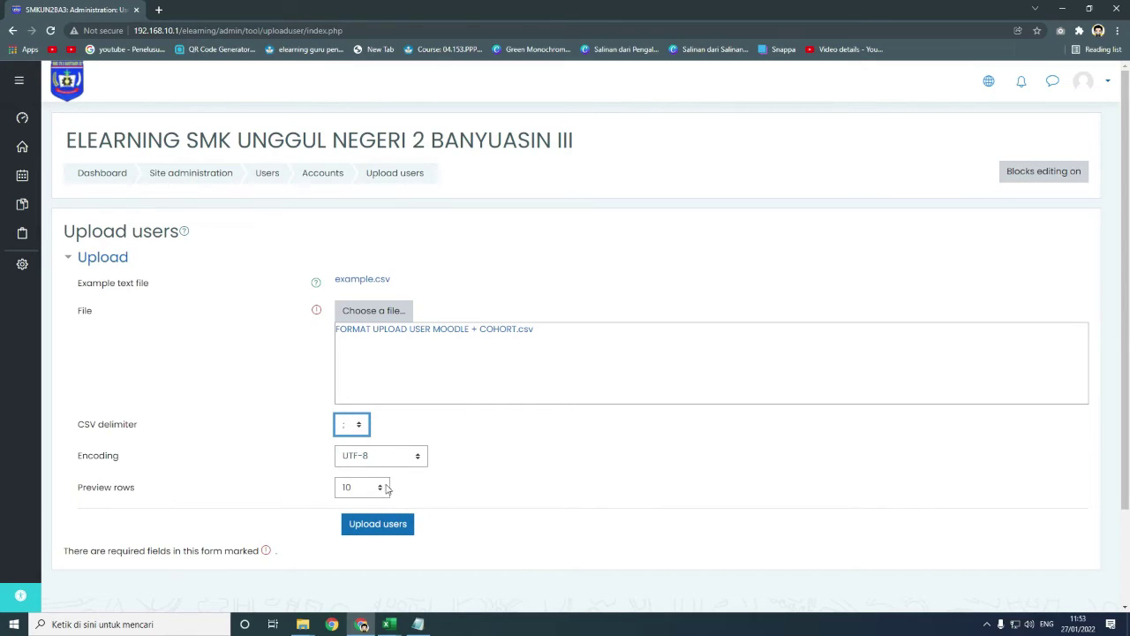
click(367, 494)
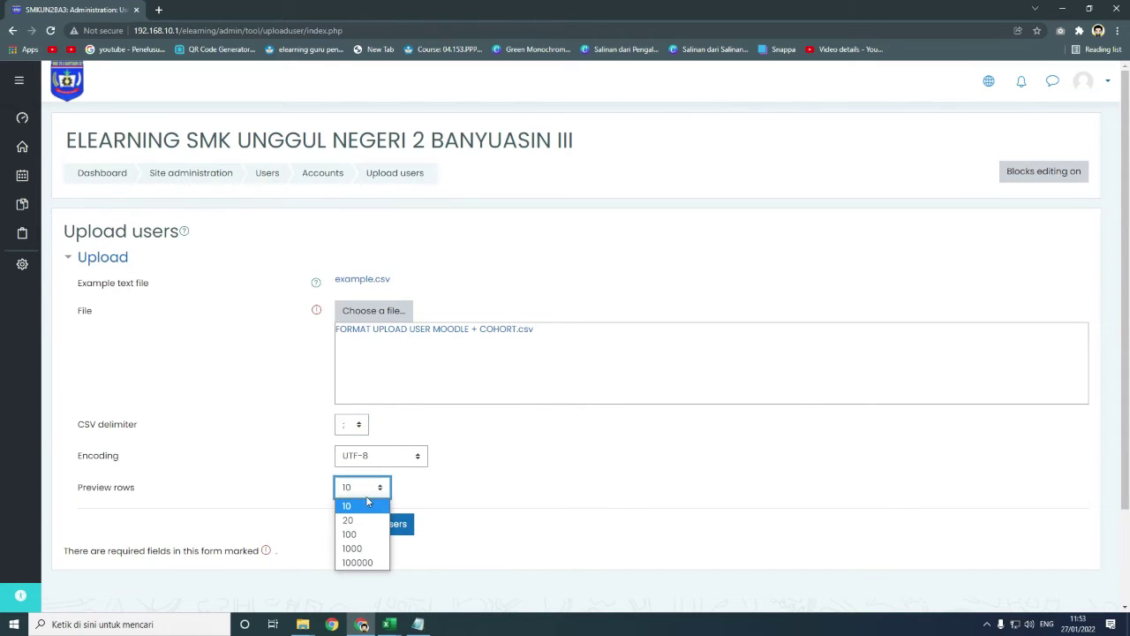
click(358, 549)
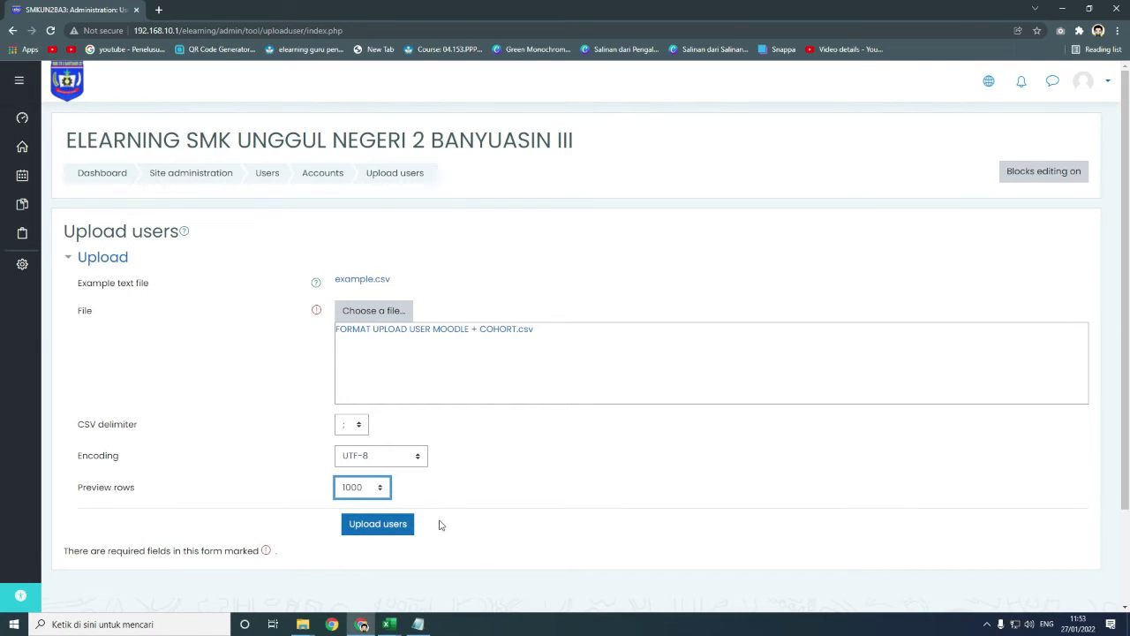
click(386, 533)
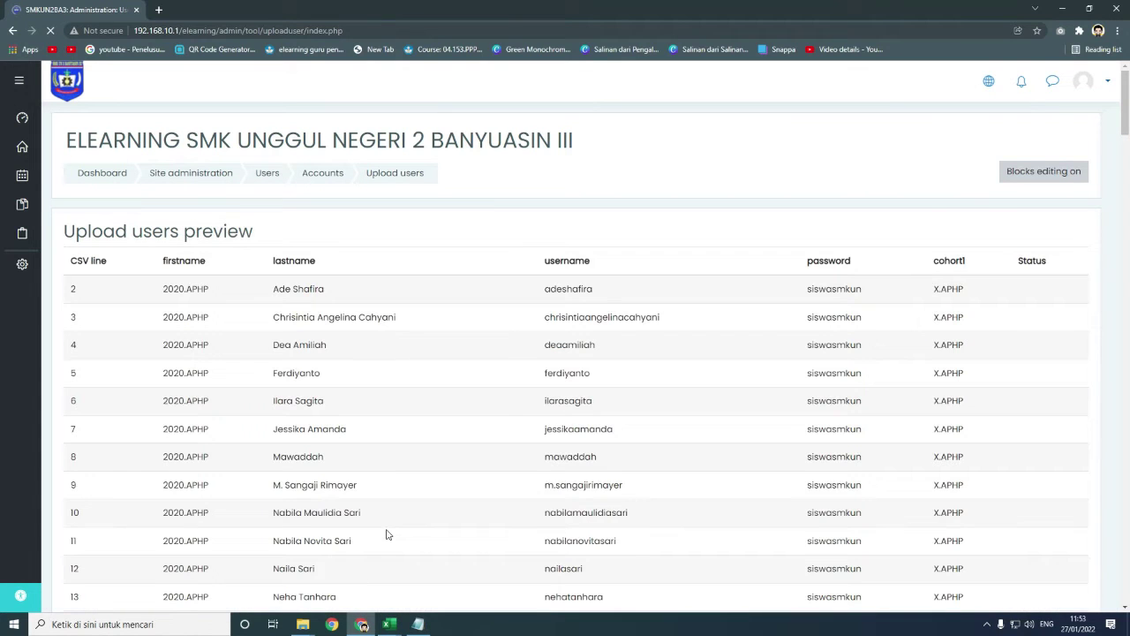
Scroll through the 125-student preview down to the Settings and Default values sections
scroll(438, 491, down, 1)
scroll(446, 488, down, 1)
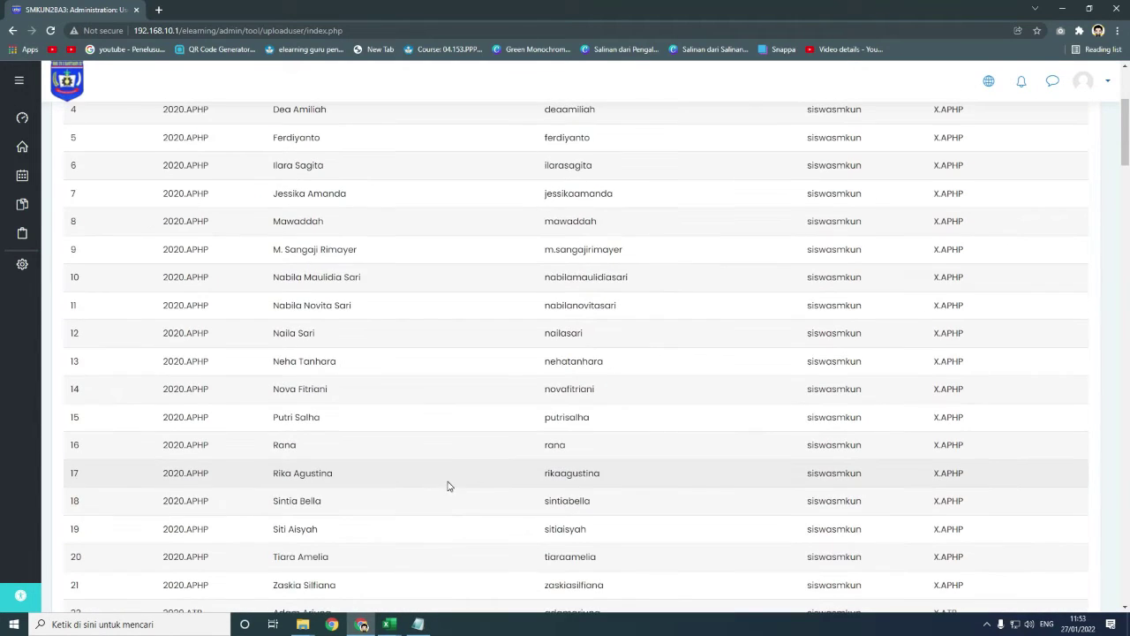
scroll(452, 483, down, 3)
scroll(481, 484, down, 3)
scroll(512, 485, down, 3)
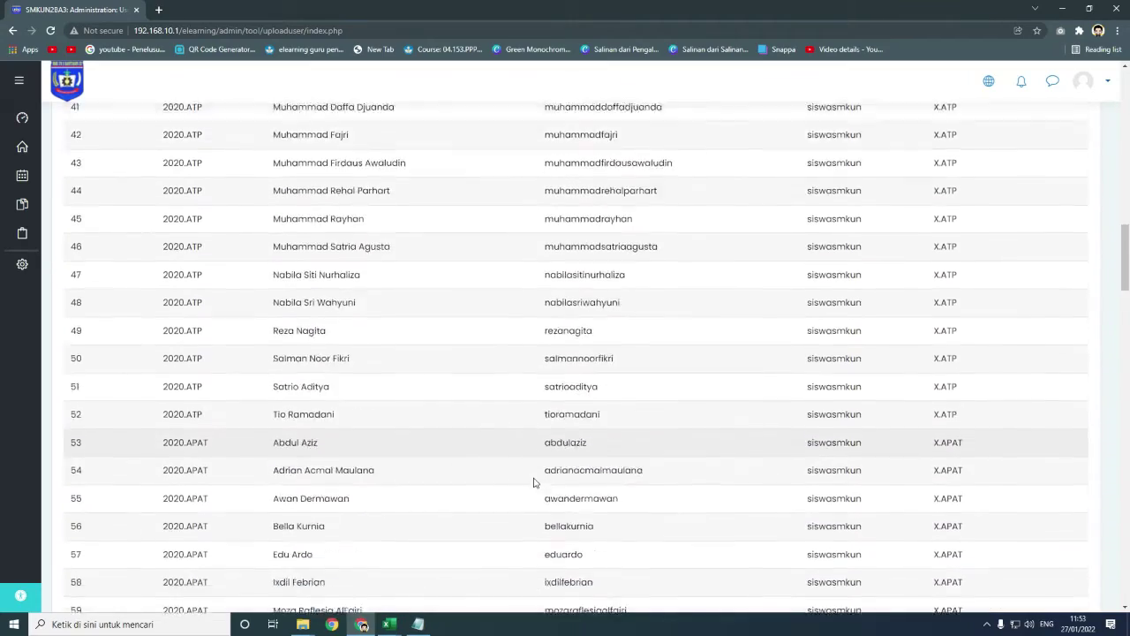
scroll(548, 489, down, 3)
scroll(609, 499, down, 5)
scroll(768, 509, down, 5)
scroll(945, 506, down, 5)
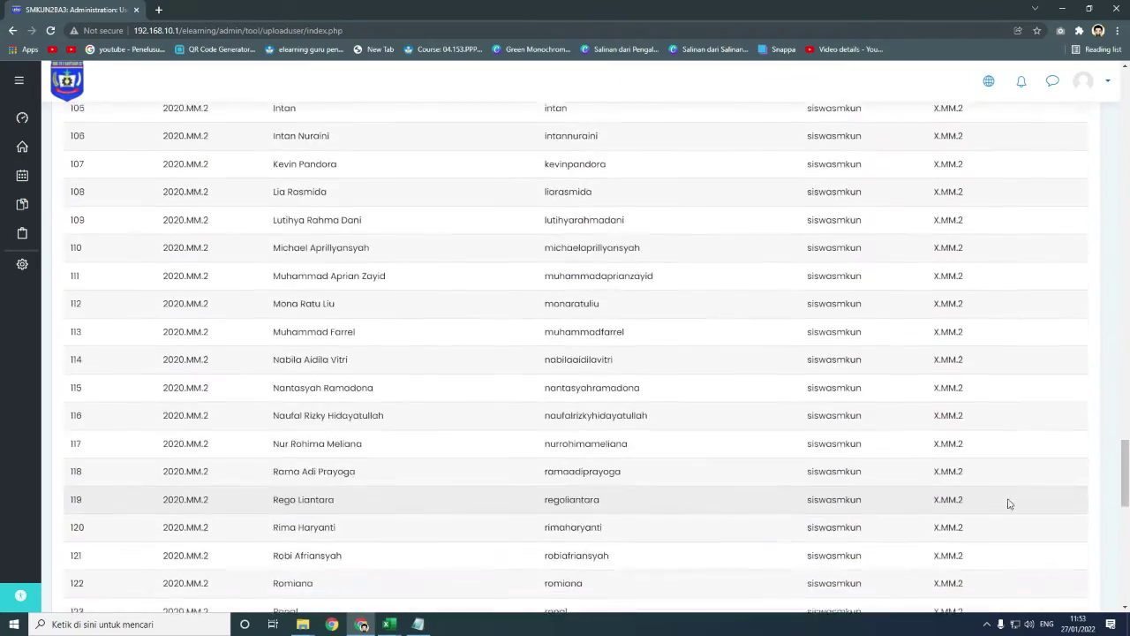
scroll(1064, 494, down, 2)
drag(1117, 491, 1126, 549)
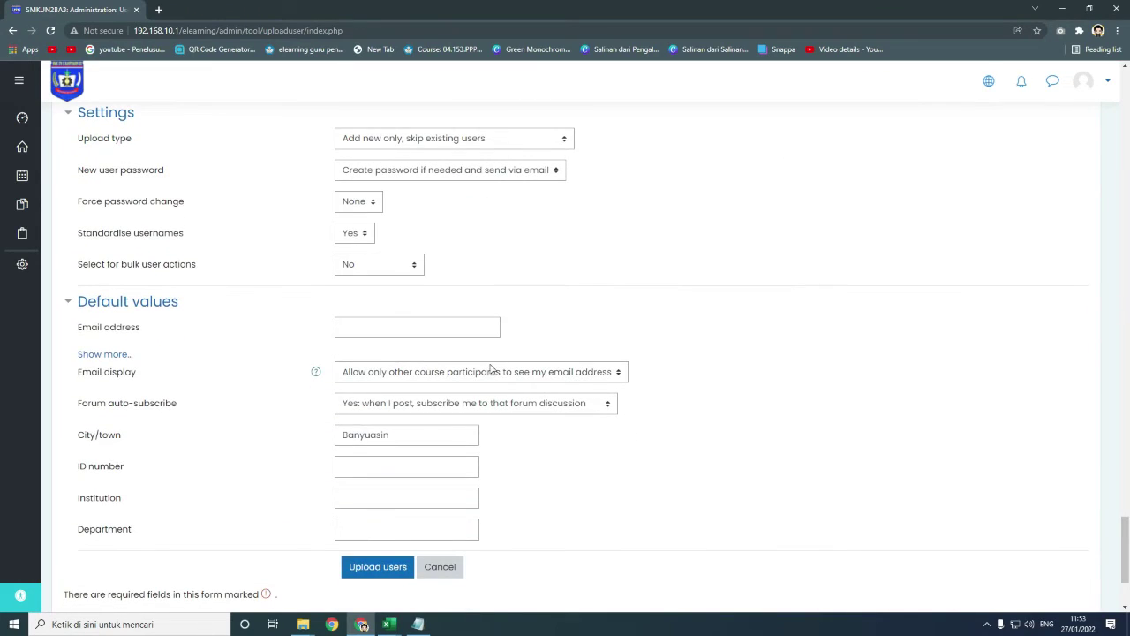
Enter %u as the Email address default for the new accounts
scroll(492, 369, up, 6)
mouse_move(1118, 468)
mouse_down()
mouse_move(1126, 126)
mouse_move(1107, 540)
mouse_up()
scroll(1106, 540, down, 1)
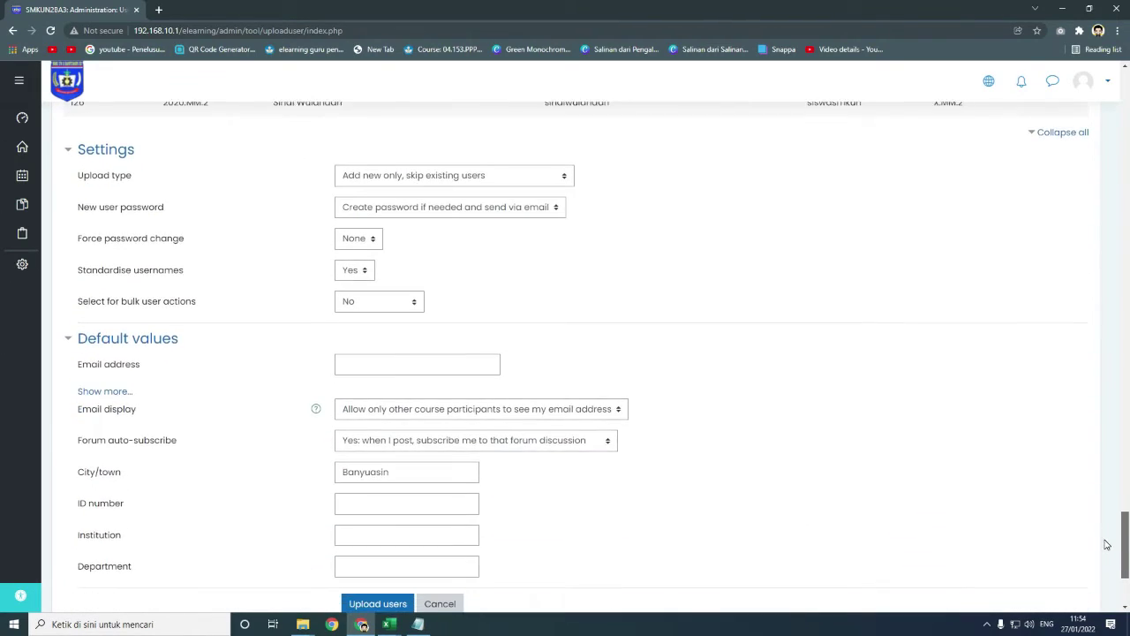
click(392, 359)
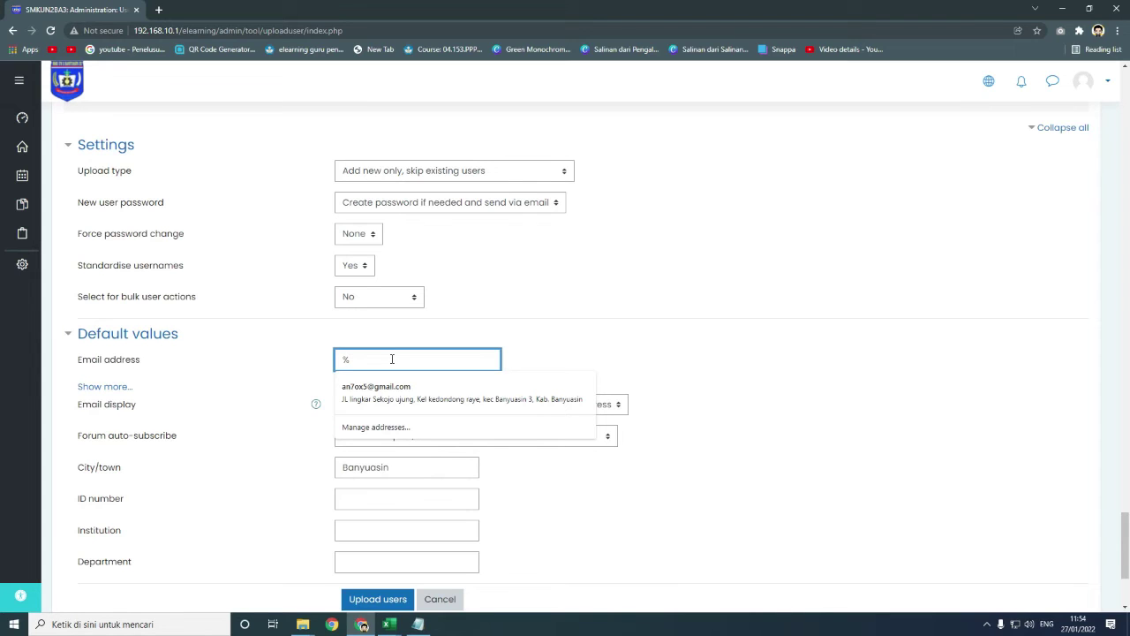
text(u)
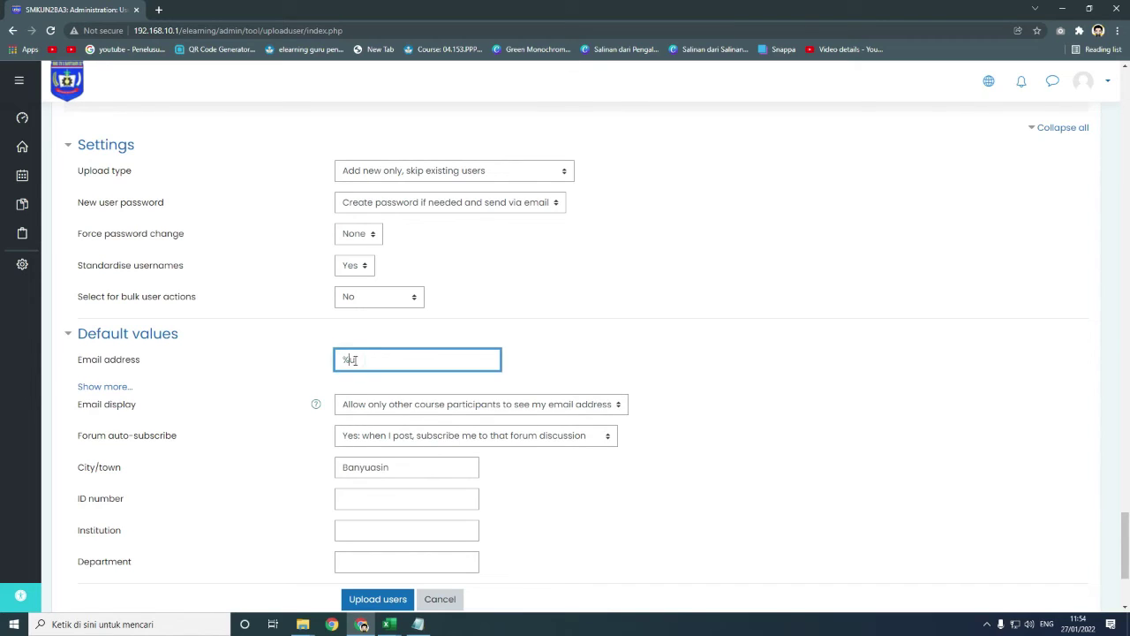
Run Upload users to create the accounts and show the results
scroll(668, 380, up, 1)
scroll(668, 387, down, 1)
scroll(538, 500, down, 1)
click(394, 544)
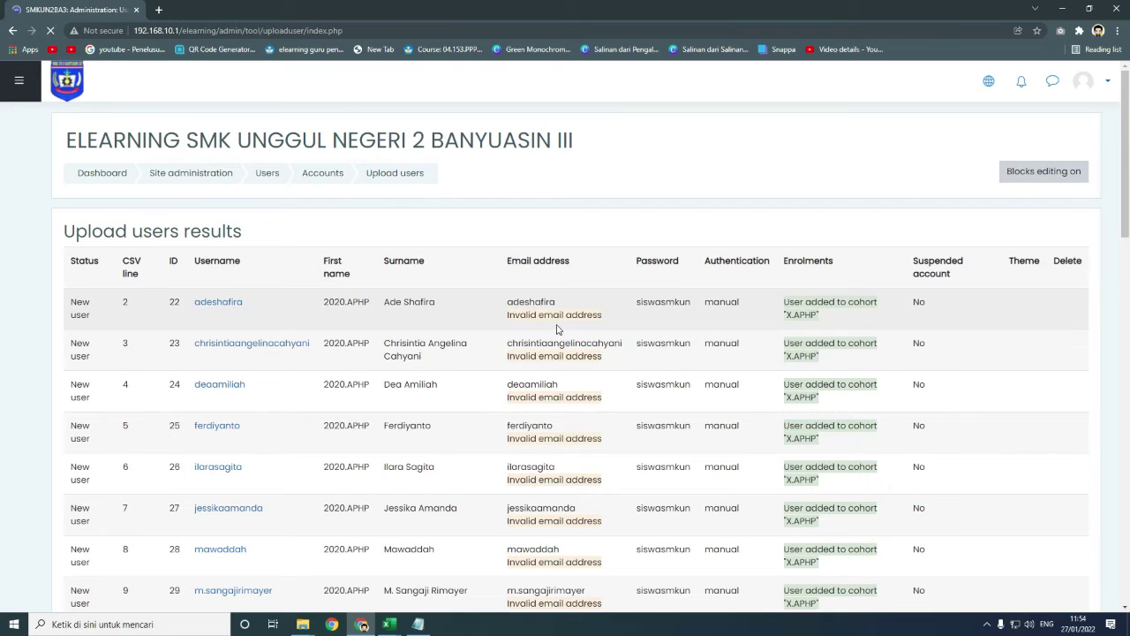
Review the results summary of 125 created users with no errors, then continue to the blank upload form
scroll(557, 330, down, 2)
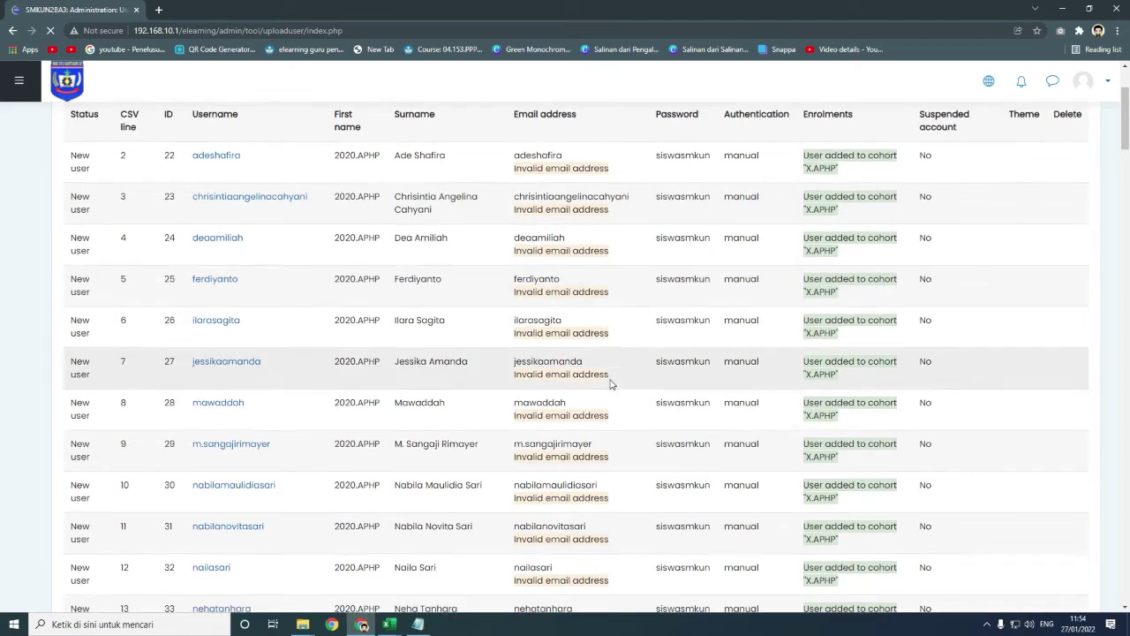
scroll(609, 382, down, 2)
scroll(610, 383, up, 2)
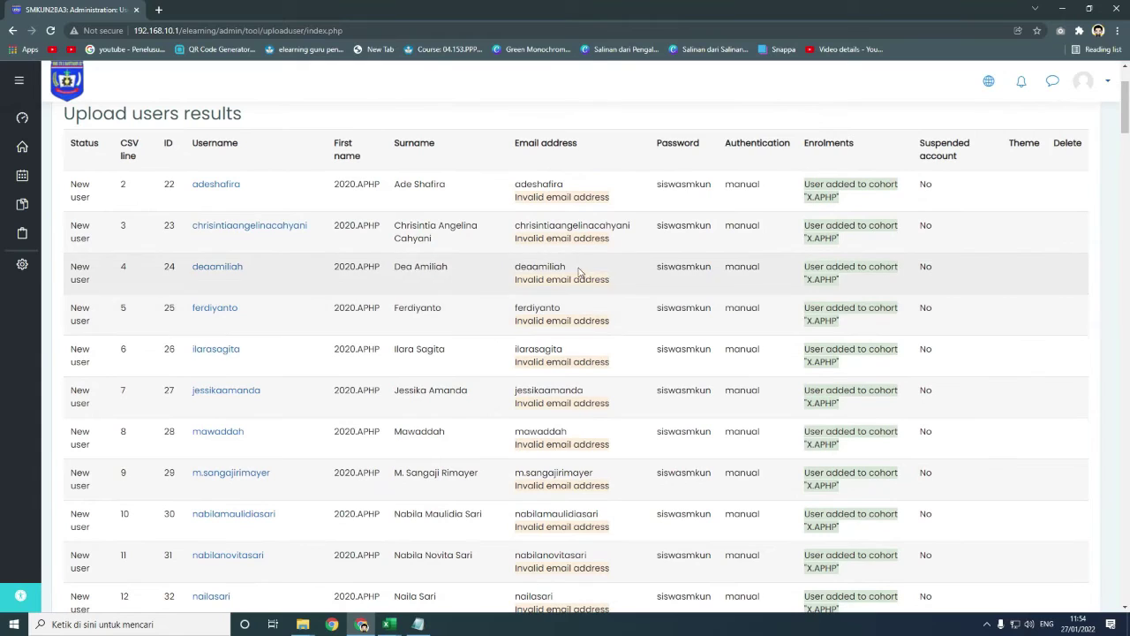
scroll(583, 258, down, 3)
scroll(606, 275, down, 4)
scroll(606, 275, down, 4)
scroll(641, 282, down, 1)
scroll(646, 303, down, 2)
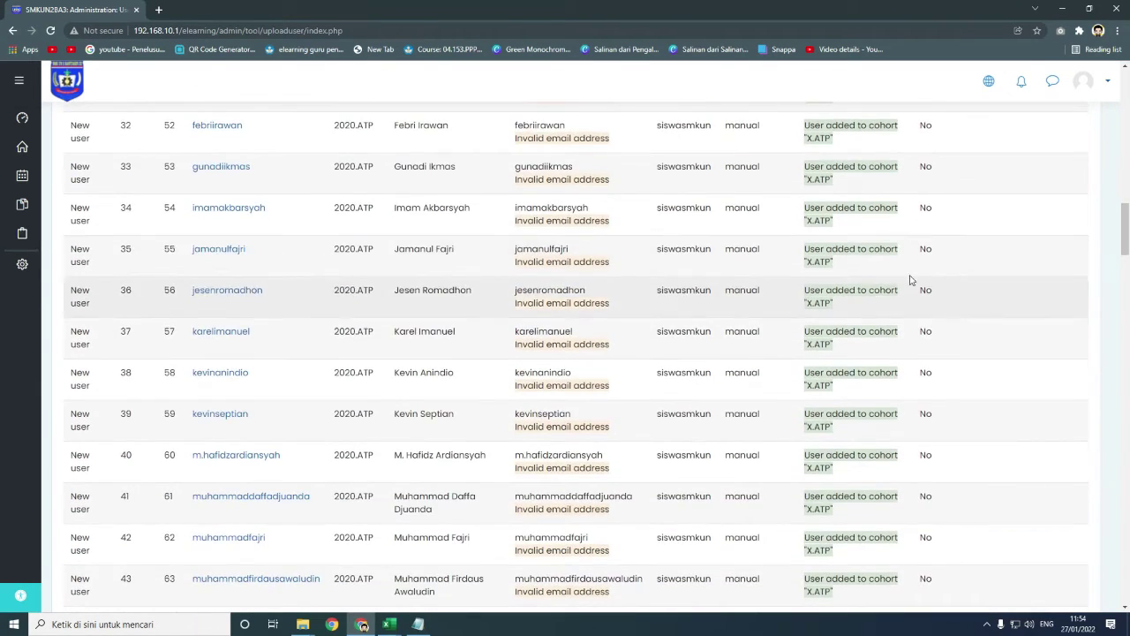
drag(1125, 251, 1128, 522)
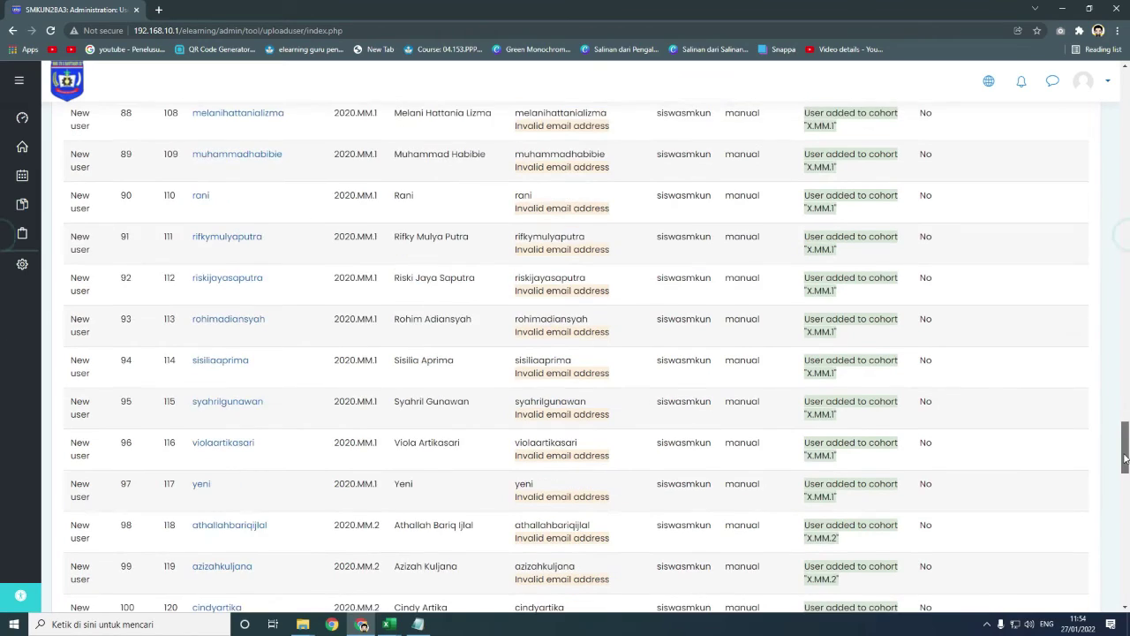
scroll(792, 510, down, 8)
scroll(792, 510, down, 5)
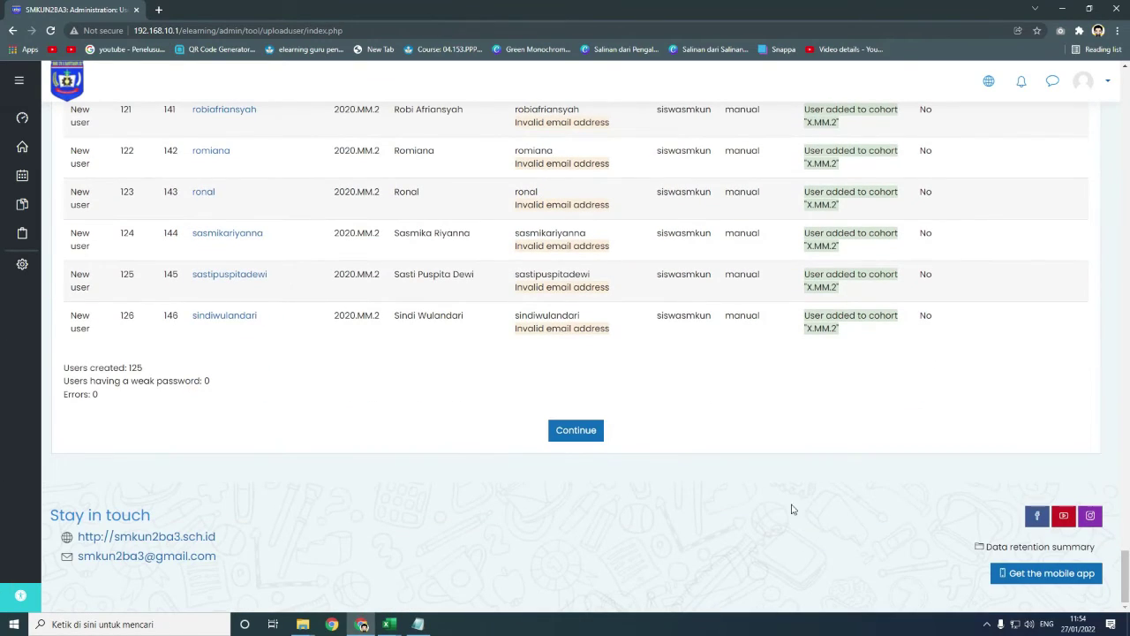
click(581, 432)
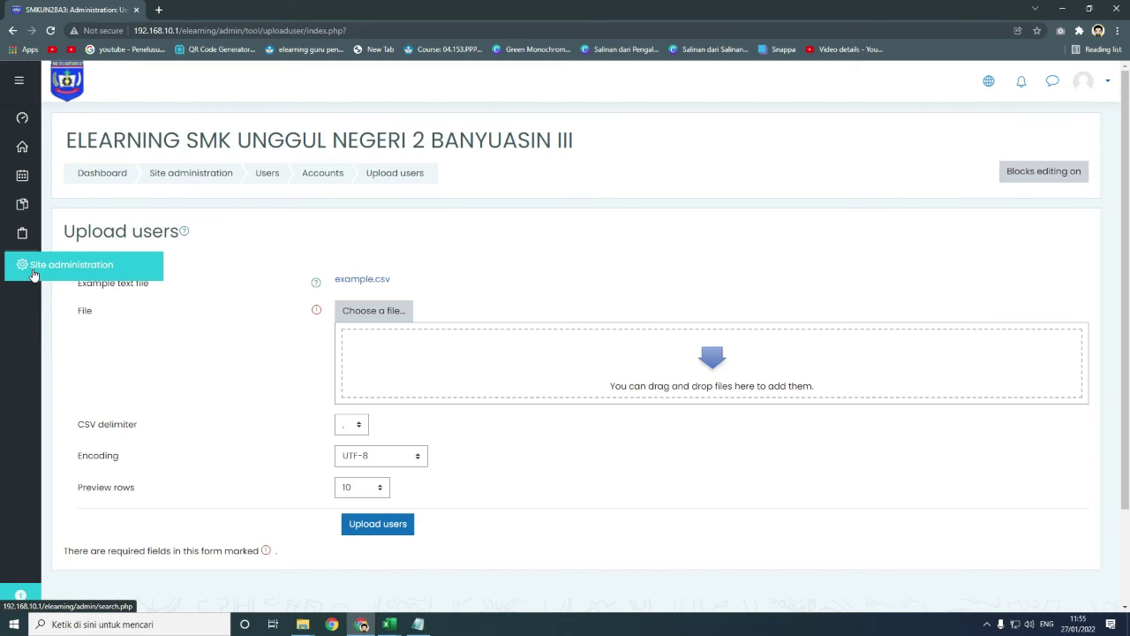
Browse the list of users to confirm 126 accounts, then return to Site administration
click(33, 274)
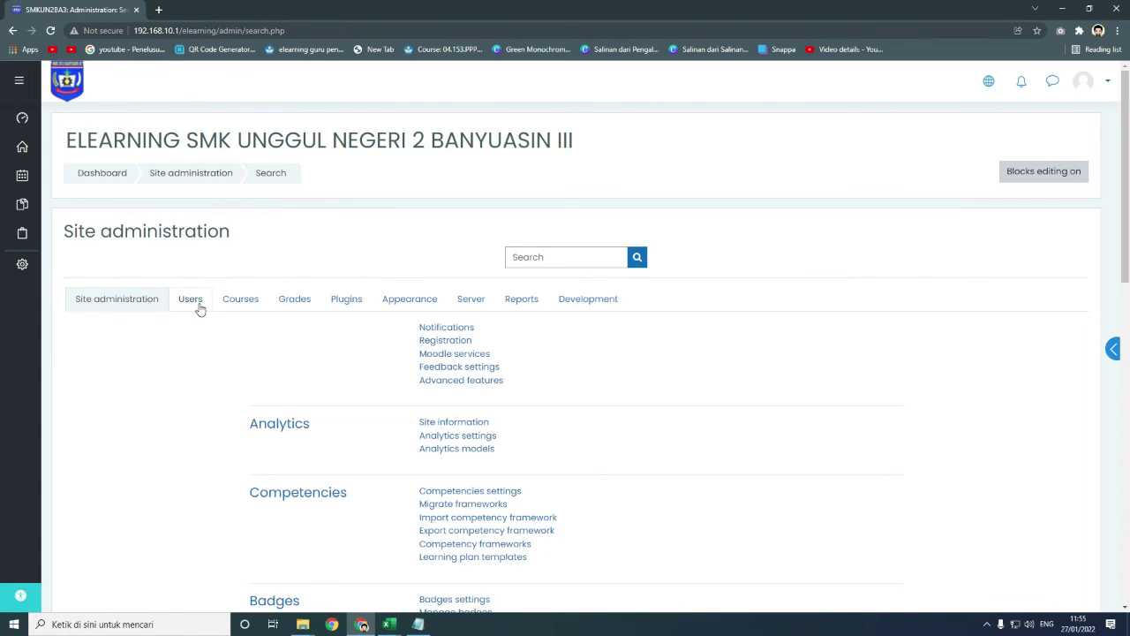
click(191, 300)
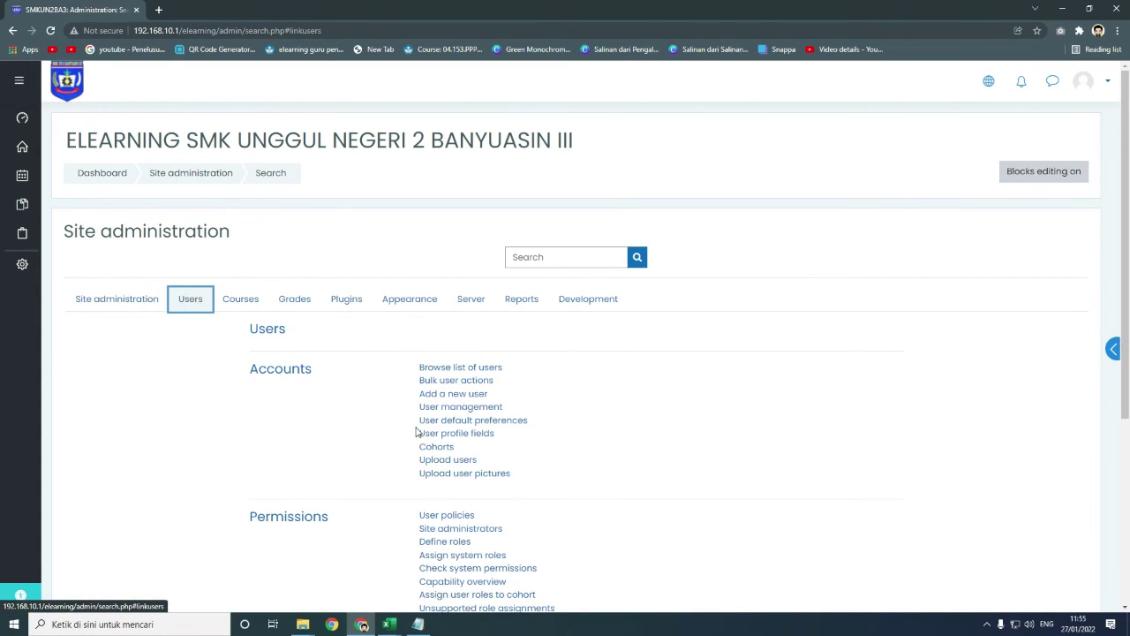
click(459, 367)
scroll(631, 404, down, 3)
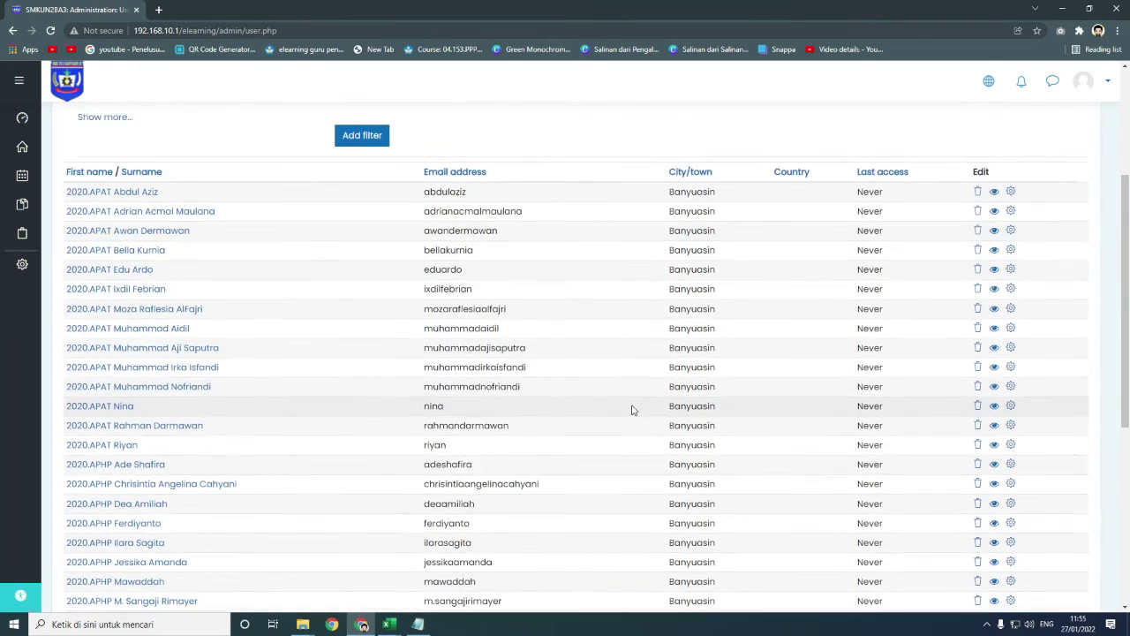
scroll(643, 409, down, 3)
scroll(645, 413, up, 2)
scroll(643, 389, up, 3)
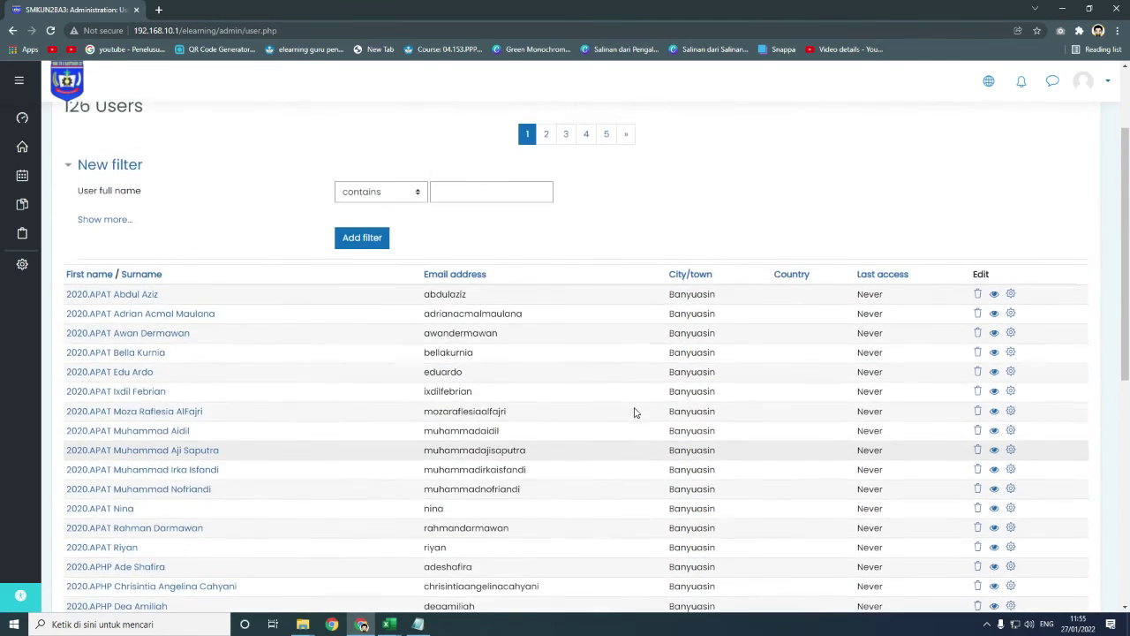
click(24, 267)
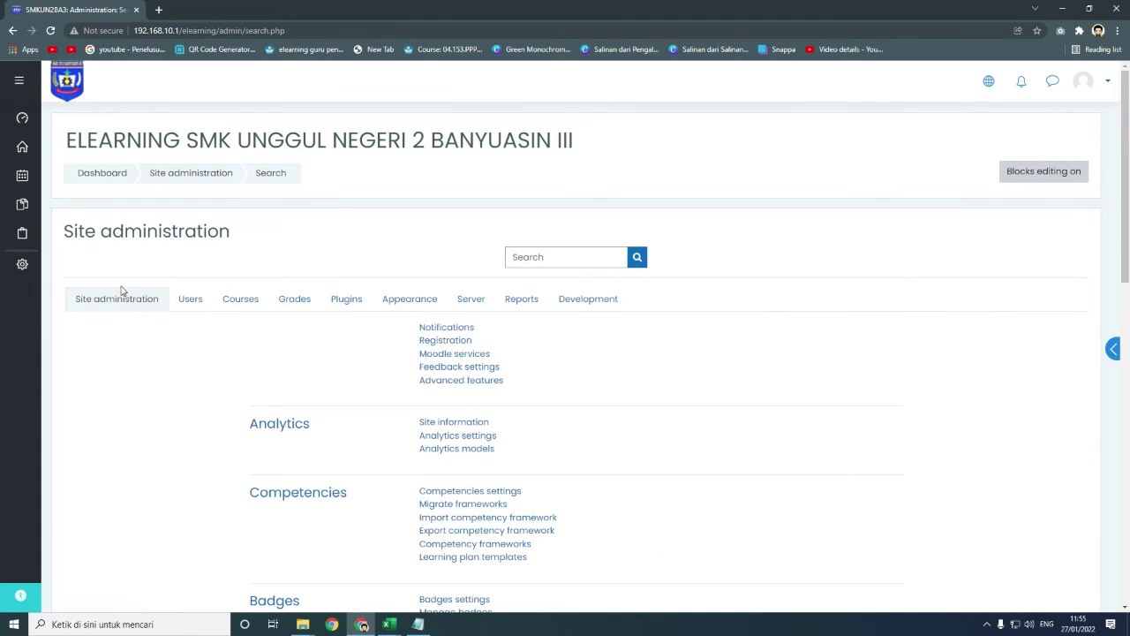
Show the five system cohorts (X.APAT 14, X.APHP 20, X.ATP 31, X.MM.1 31, X.MM.2 29), then stop the screen recording
click(200, 301)
click(445, 448)
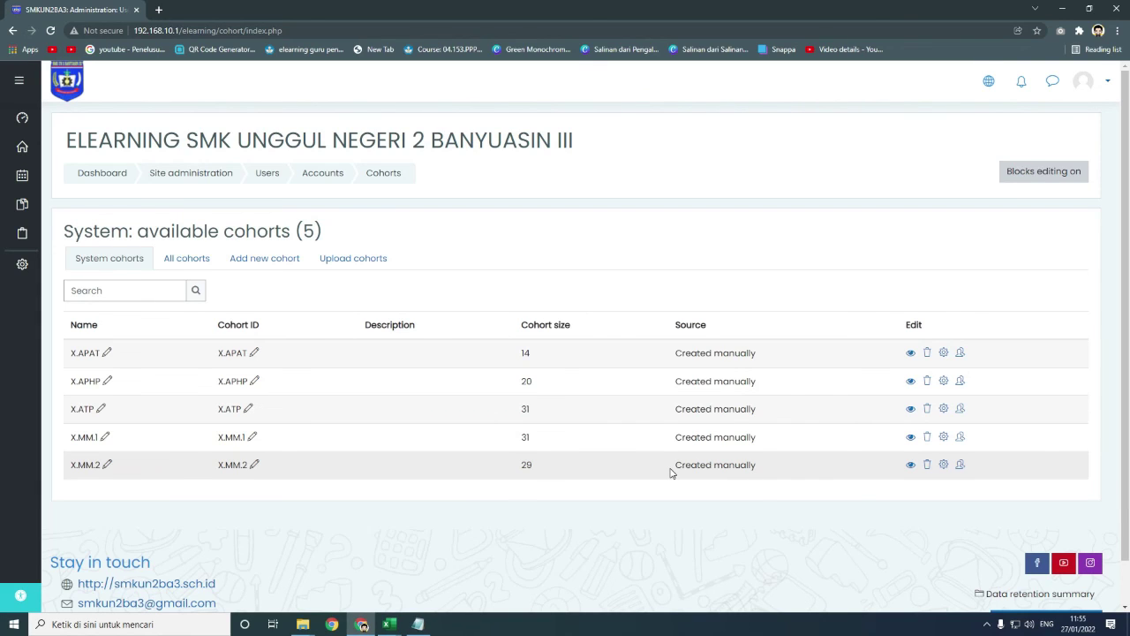
click(987, 625)
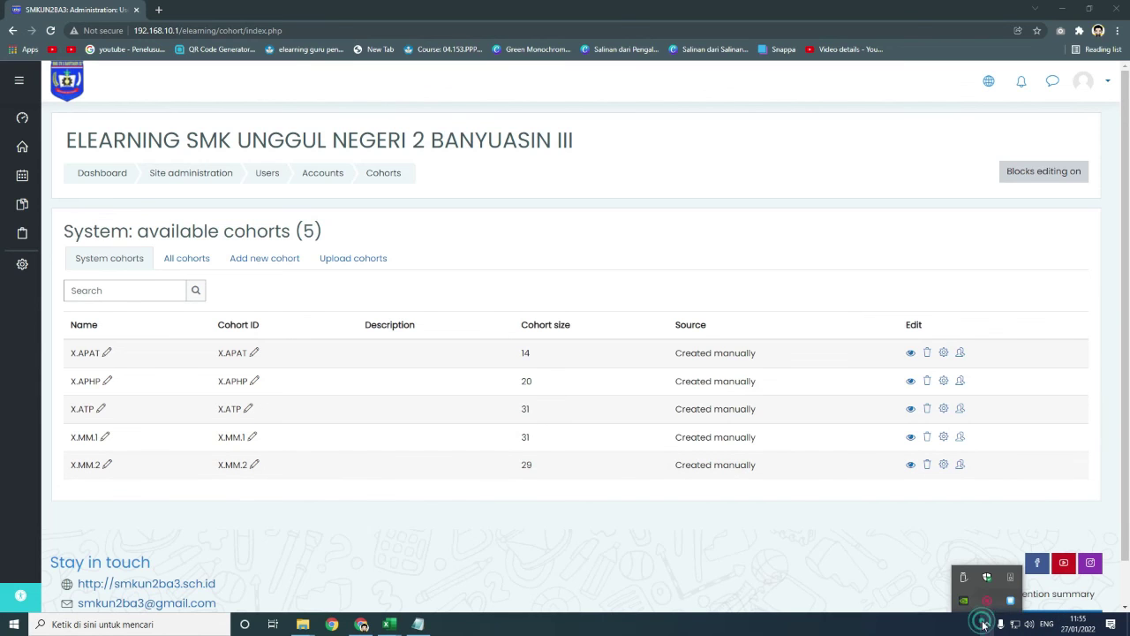
click(983, 600)
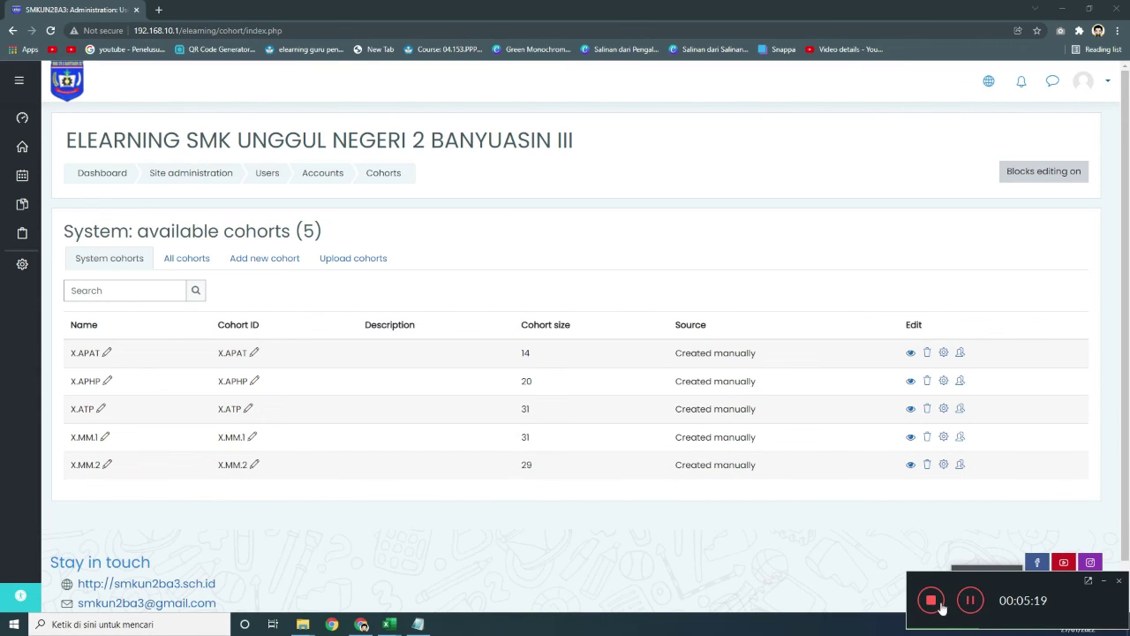
click(931, 601)
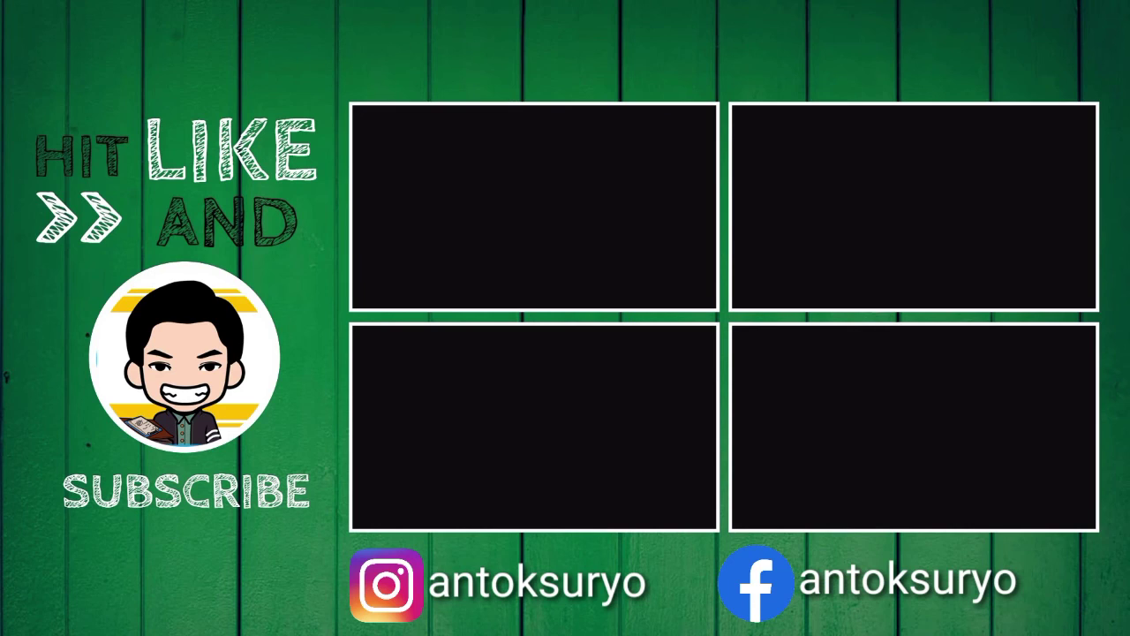